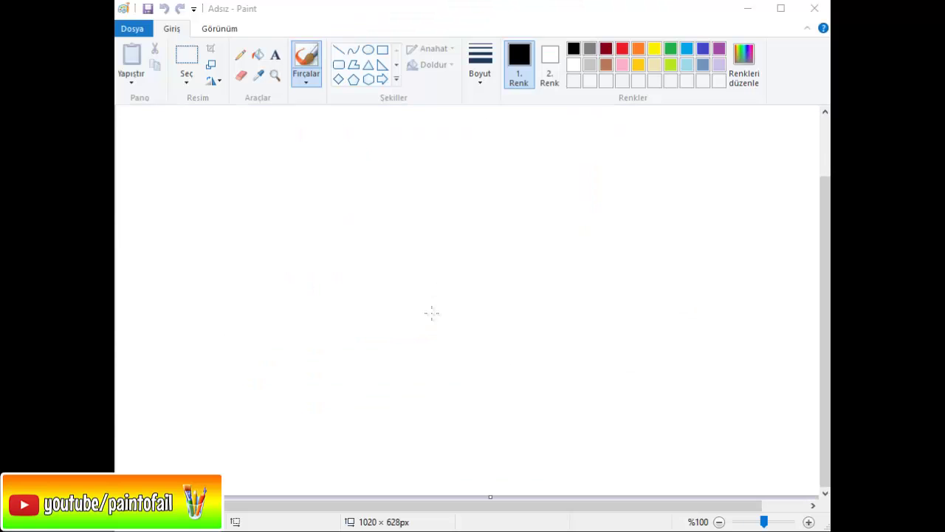
# - Set the drawing colour to custom beige (RGB 239, 226, 175) with the thickest brush size
pyautogui.click(655, 64)
pyautogui.click(744, 66)
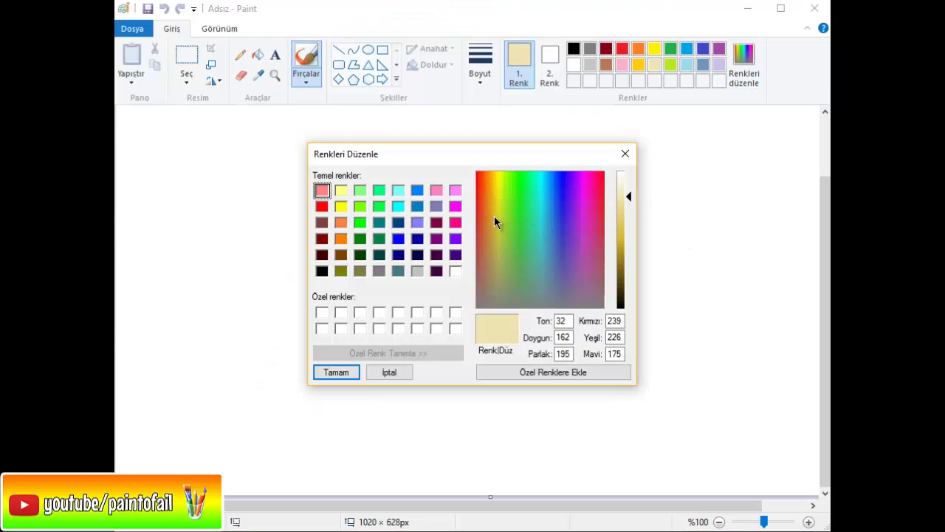
pyautogui.press('Return')
pyautogui.click(480, 65)
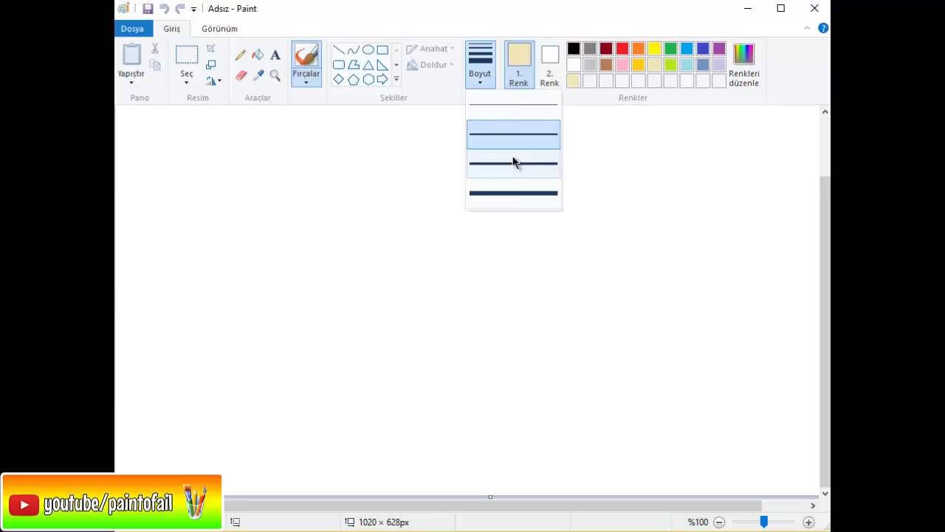
pyautogui.click(517, 193)
# - Draw the beige head outline with jaw, chin and ear, then enlarge it and shift it down
pyautogui.hotkey('ctrl', 'z')
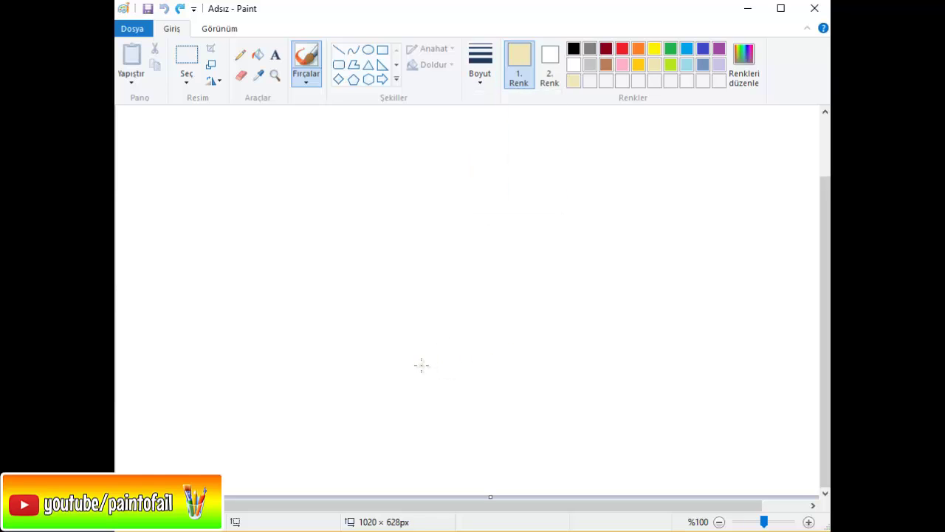
pyautogui.moveTo(496, 360); pyautogui.dragTo(523, 321)
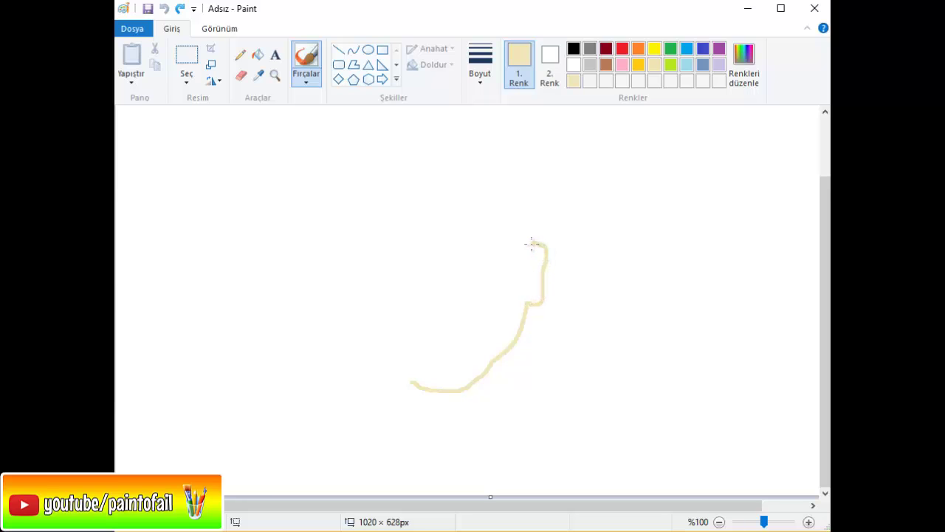
pyautogui.moveTo(530, 241)
pyautogui.mouseDown()
pyautogui.moveTo(520, 191)
pyautogui.moveTo(474, 128)
pyautogui.mouseUp()
pyautogui.moveTo(417, 113); pyautogui.dragTo(357, 122)
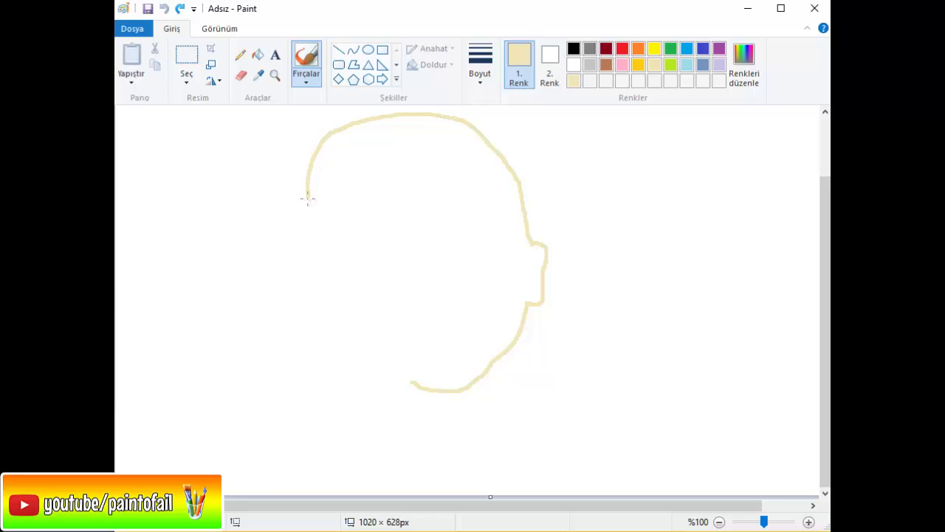
pyautogui.click(242, 75)
pyautogui.moveTo(298, 234); pyautogui.dragTo(310, 243)
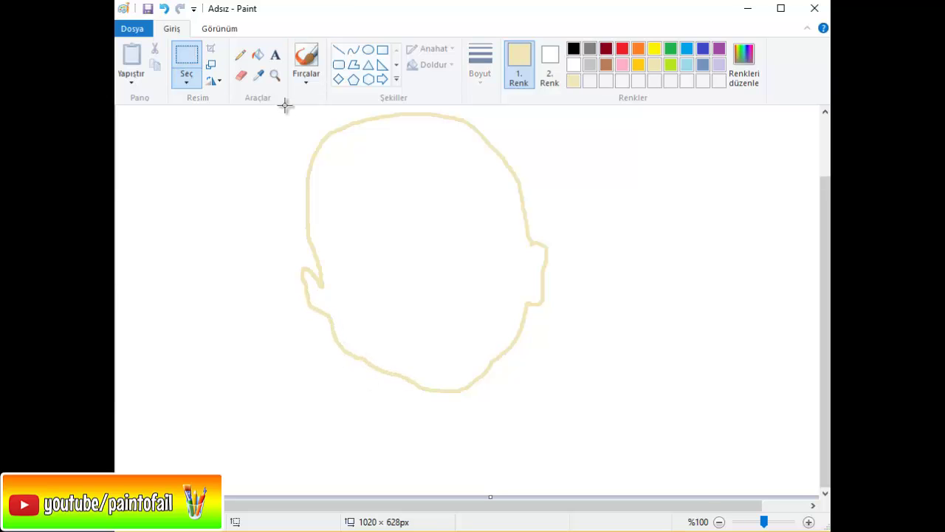
pyautogui.moveTo(285, 103); pyautogui.dragTo(620, 458)
pyautogui.moveTo(542, 334); pyautogui.dragTo(544, 355)
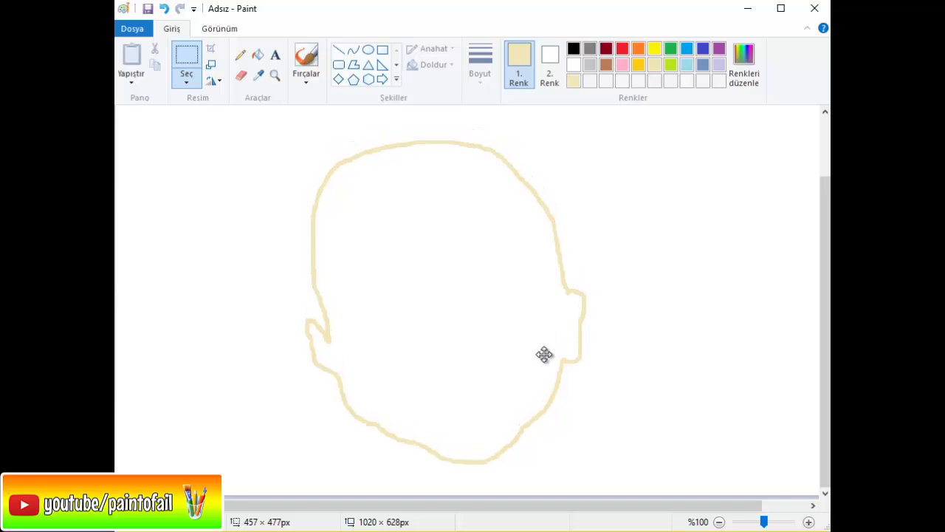
# - Fill the head outline with solid beige using the Fill tool
pyautogui.click(258, 55)
pyautogui.click(413, 225)
pyautogui.click(305, 59)
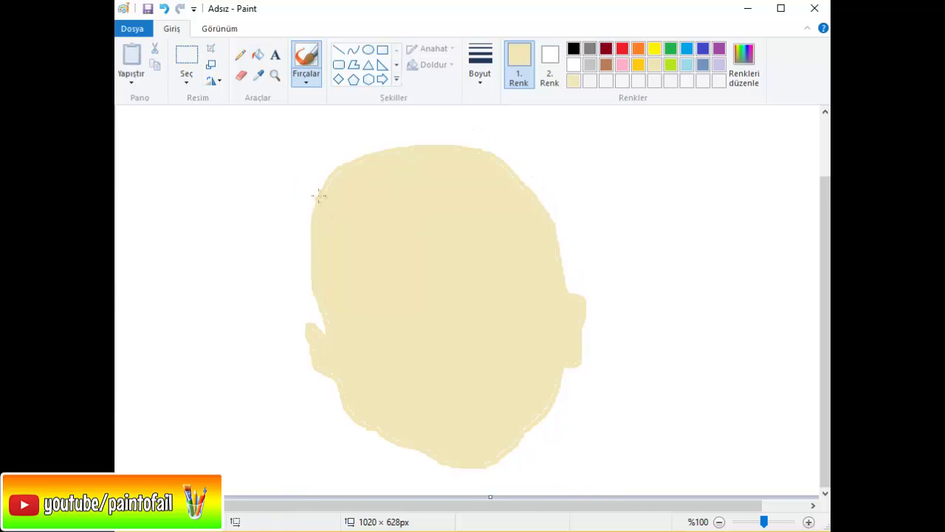
pyautogui.scroll(1, 592, 238)
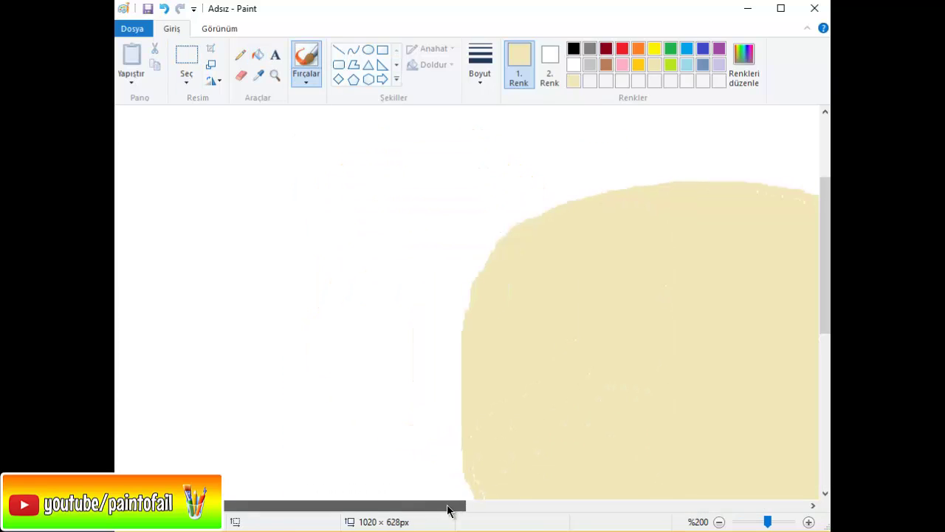
pyautogui.hscroll(5, 675, 194)
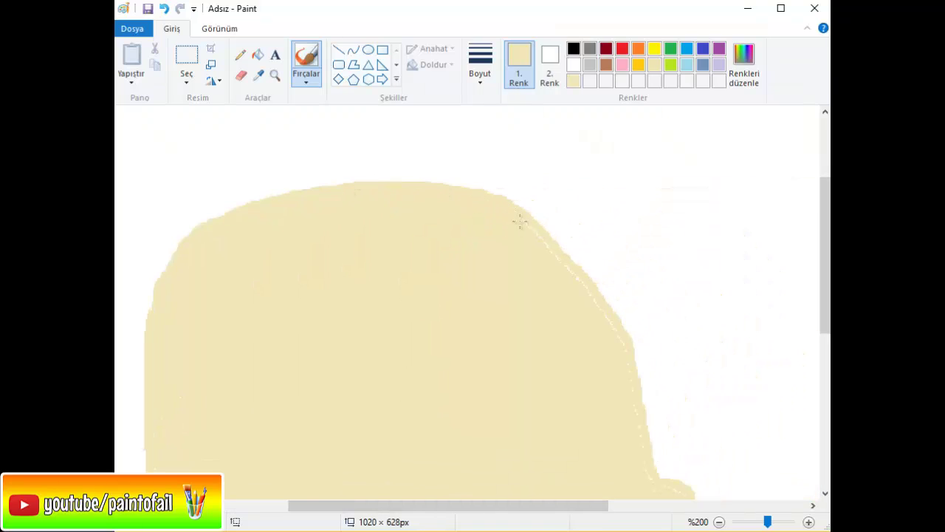
pyautogui.scroll(-3, 630, 364)
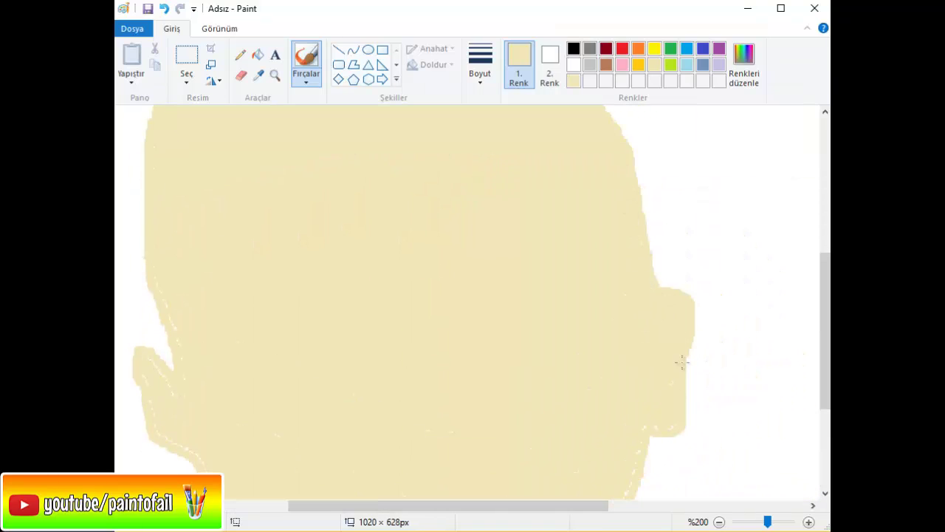
# - Make black the drawing colour from the palette
pyautogui.scroll(-3, 682, 362)
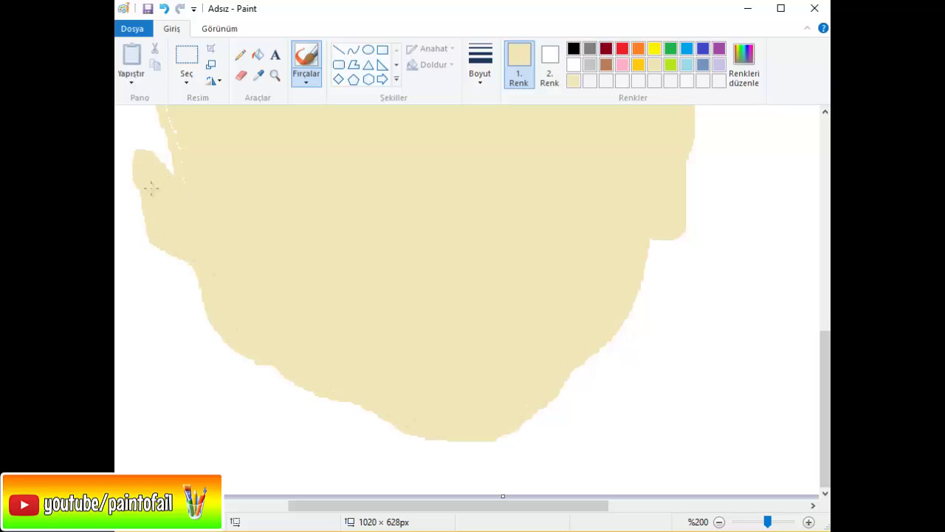
pyautogui.scroll(3, 150, 187)
pyautogui.scroll(3, 190, 361)
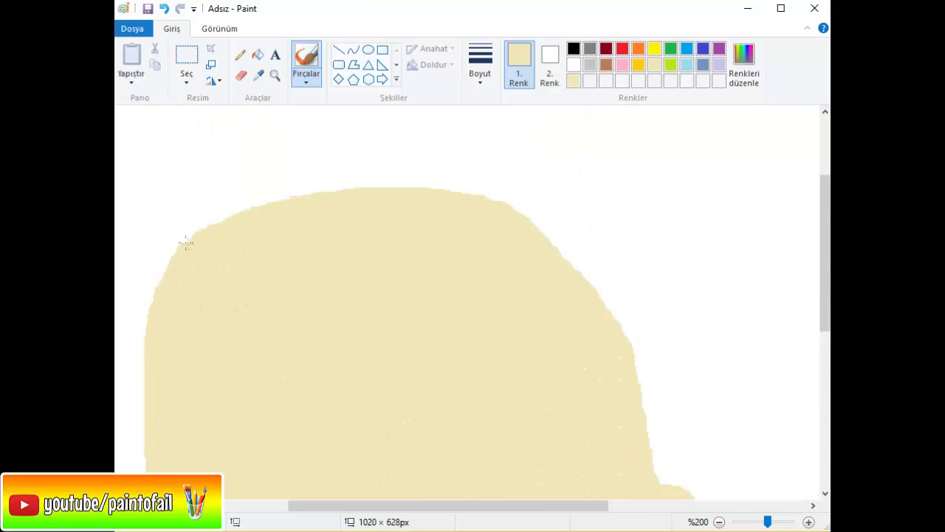
pyautogui.scroll(-3, 555, 200)
pyautogui.scroll(-3, 556, 211)
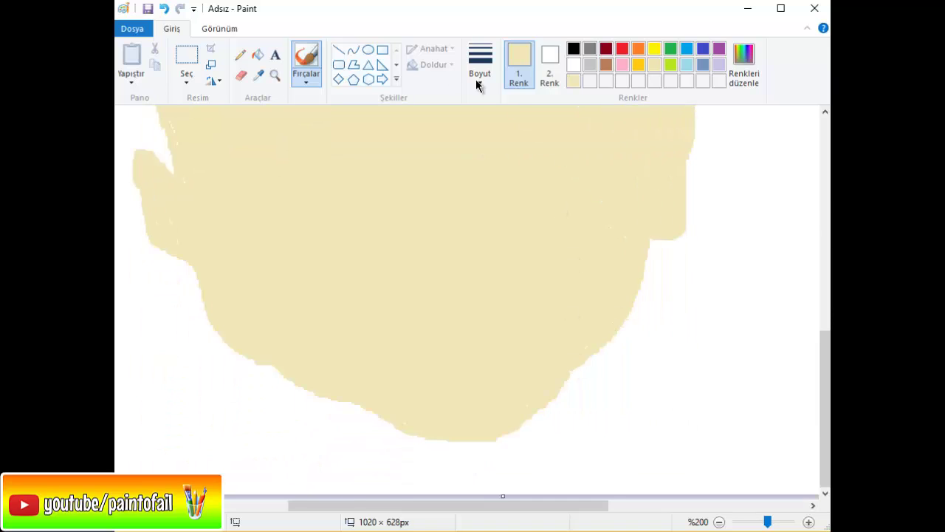
pyautogui.scroll(3, 135, 177)
pyautogui.click(576, 48)
pyautogui.hscroll(-1, 224, 365)
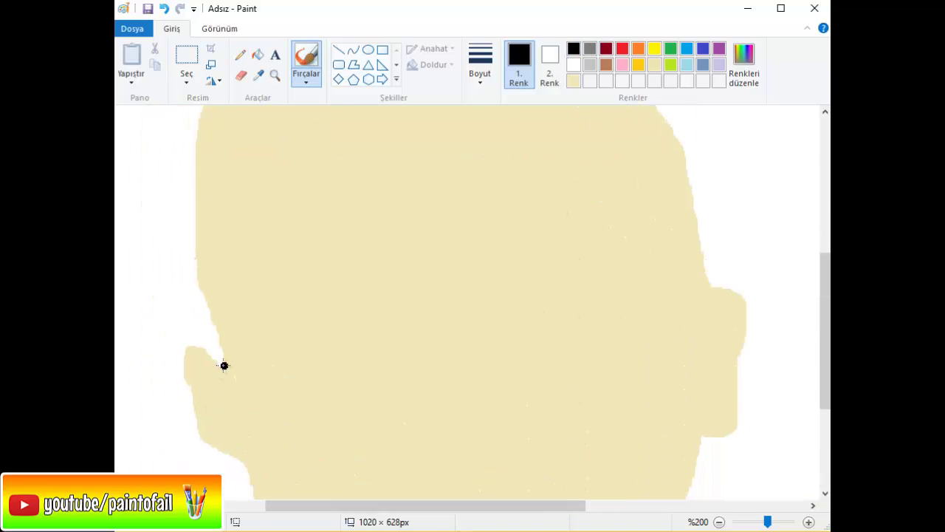
pyautogui.scroll(-3, 319, 343)
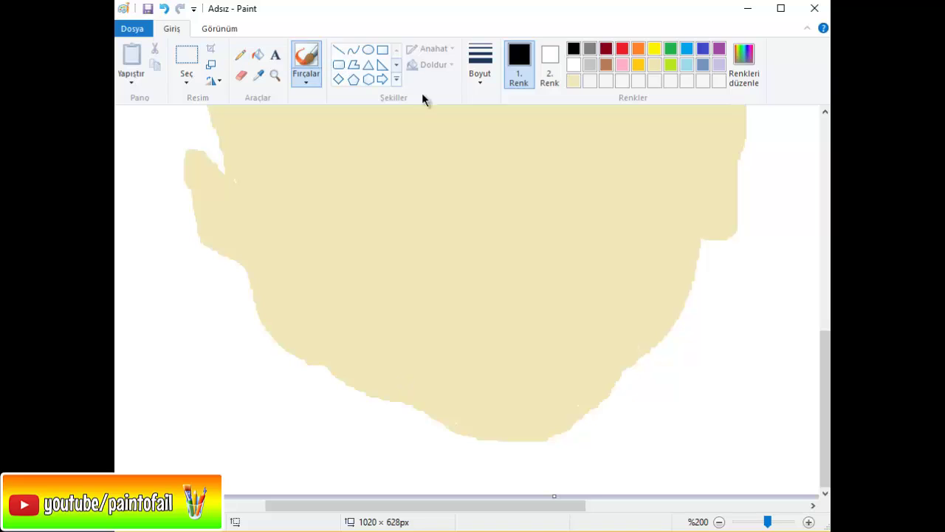
# - Choose a softer brush and shade the left jawline in tan
pyautogui.click(306, 78)
pyautogui.moveTo(567, 380); pyautogui.dragTo(567, 358)
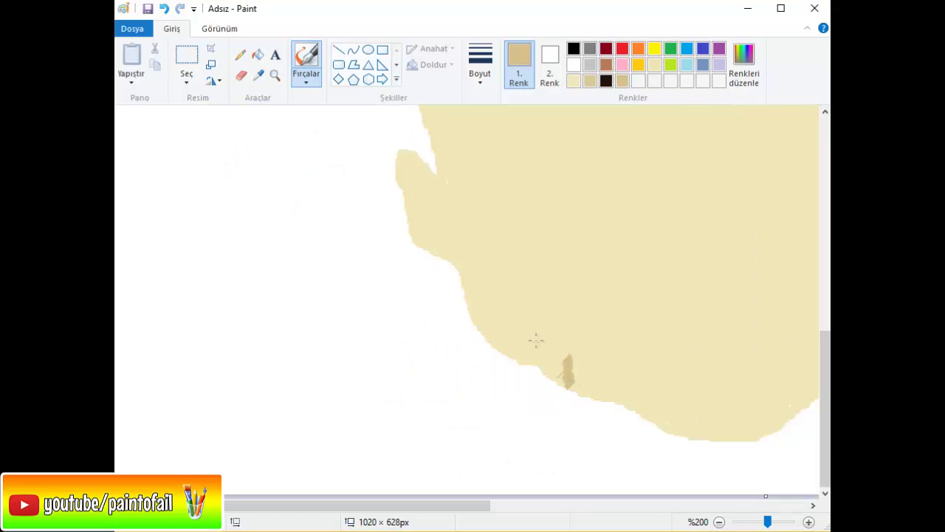
pyautogui.click(311, 79)
pyautogui.click(390, 140)
pyautogui.moveTo(539, 369); pyautogui.dragTo(509, 315)
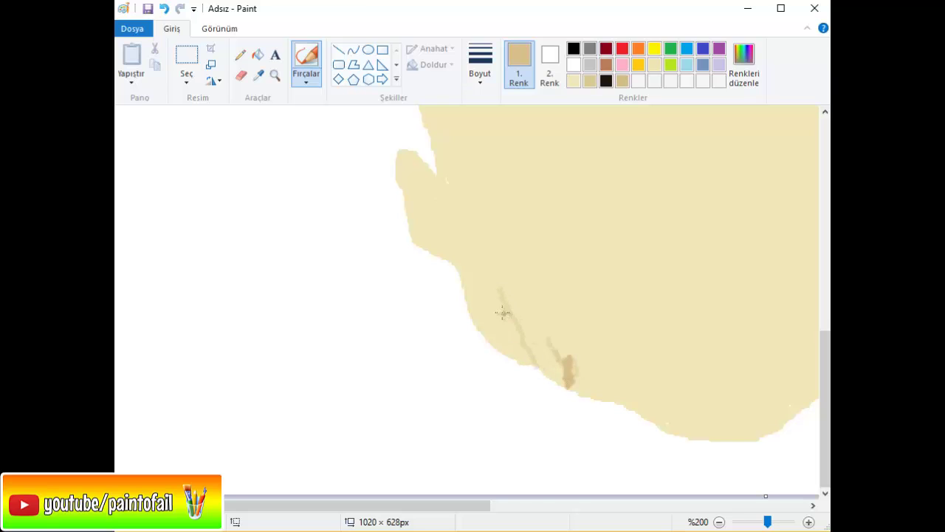
pyautogui.hscroll(3, 495, 486)
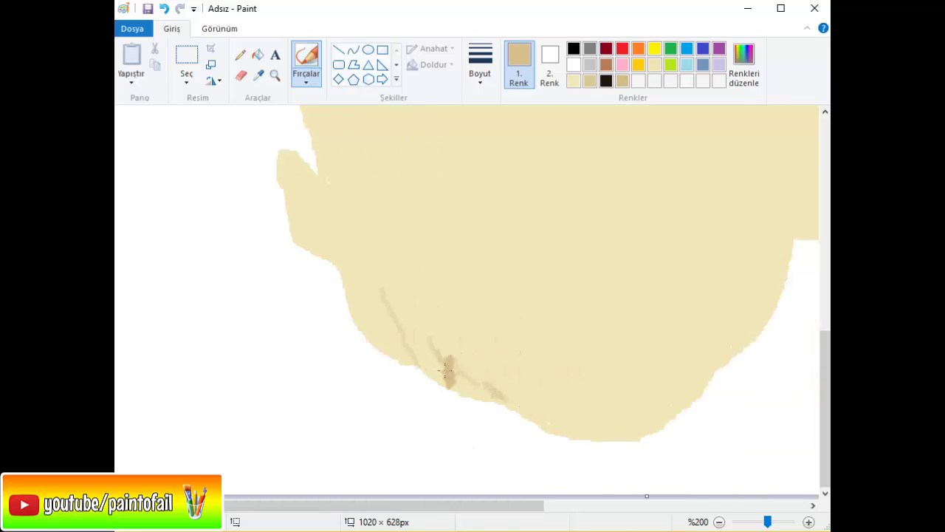
pyautogui.moveTo(430, 353); pyautogui.dragTo(509, 409)
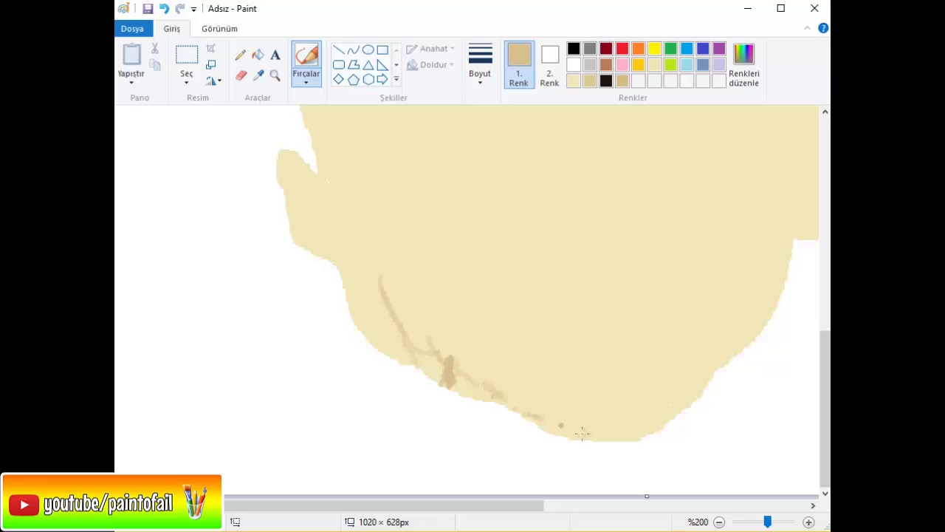
# - Add tan shading along the lower chin and the face edge
pyautogui.moveTo(651, 428)
pyautogui.mouseDown()
pyautogui.moveTo(703, 363)
pyautogui.moveTo(686, 393)
pyautogui.mouseUp()
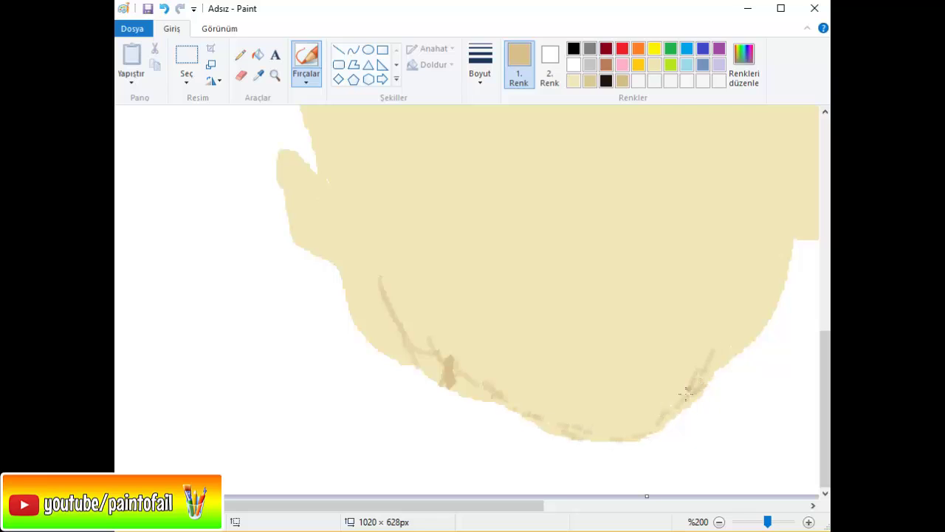
pyautogui.moveTo(737, 346)
pyautogui.mouseDown()
pyautogui.moveTo(742, 222)
pyautogui.moveTo(746, 317)
pyautogui.moveTo(732, 332)
pyautogui.mouseUp()
pyautogui.moveTo(500, 505); pyautogui.dragTo(593, 505)
pyautogui.moveTo(589, 262); pyautogui.dragTo(539, 347)
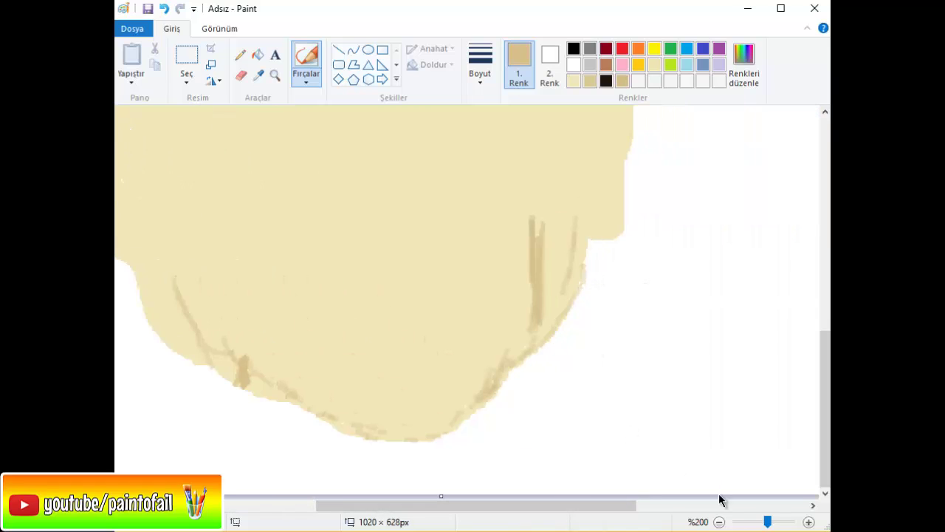
pyautogui.click(719, 522)
pyautogui.scroll(1, 749, 484)
pyautogui.scroll(-5, 460, 370)
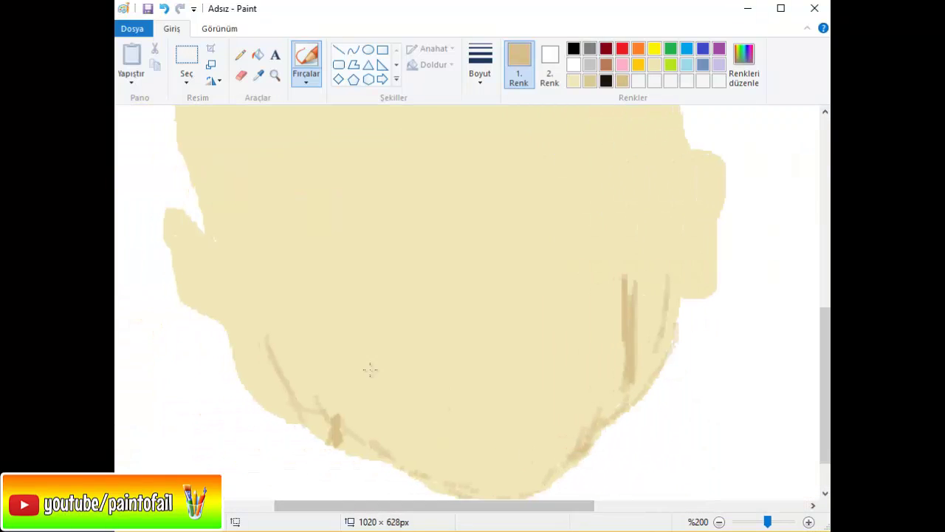
# - Add curved tan shading above the chin and on the cheek, then reselect black
pyautogui.moveTo(336, 425)
pyautogui.mouseDown()
pyautogui.moveTo(381, 379)
pyautogui.moveTo(458, 378)
pyautogui.mouseUp()
pyautogui.moveTo(385, 390)
pyautogui.mouseDown()
pyautogui.moveTo(432, 393)
pyautogui.moveTo(358, 350)
pyautogui.moveTo(381, 380)
pyautogui.moveTo(450, 383)
pyautogui.moveTo(490, 370)
pyautogui.mouseUp()
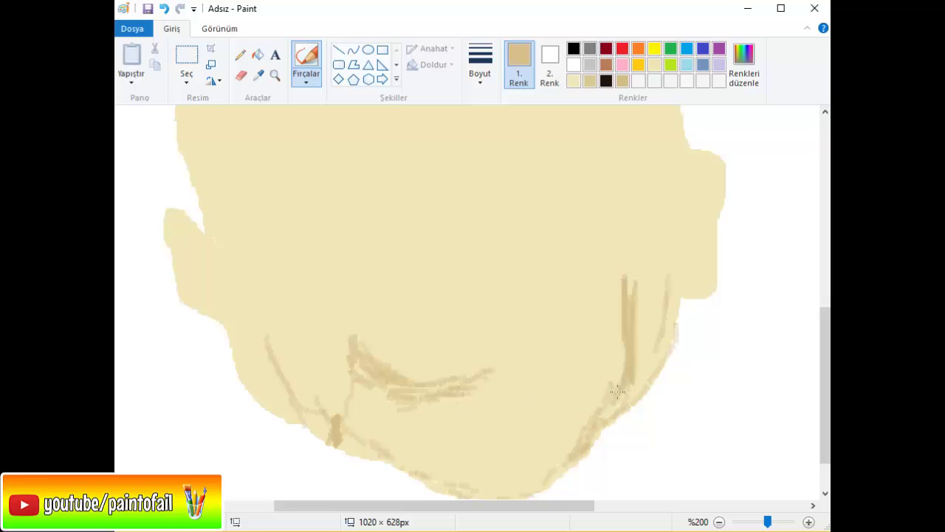
pyautogui.scroll(1, 599, 347)
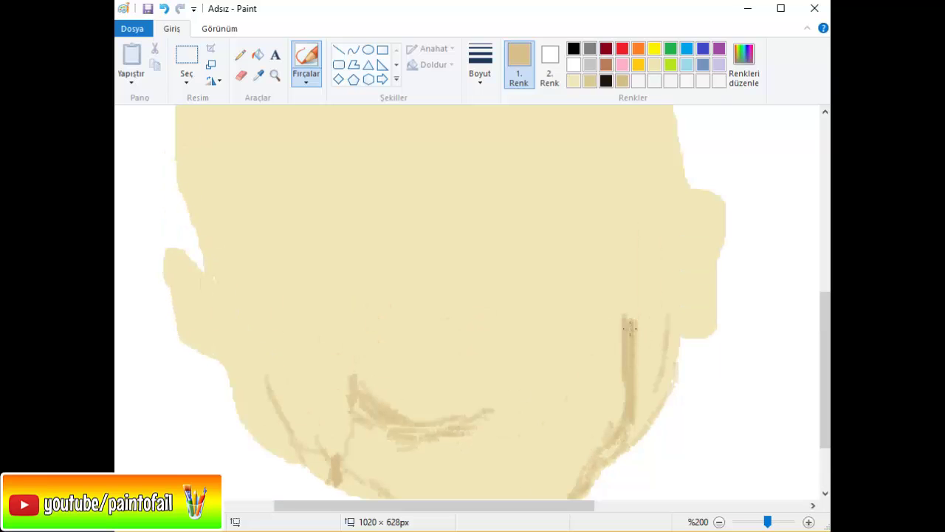
pyautogui.moveTo(653, 310); pyautogui.dragTo(658, 367)
pyautogui.scroll(-3, 585, 329)
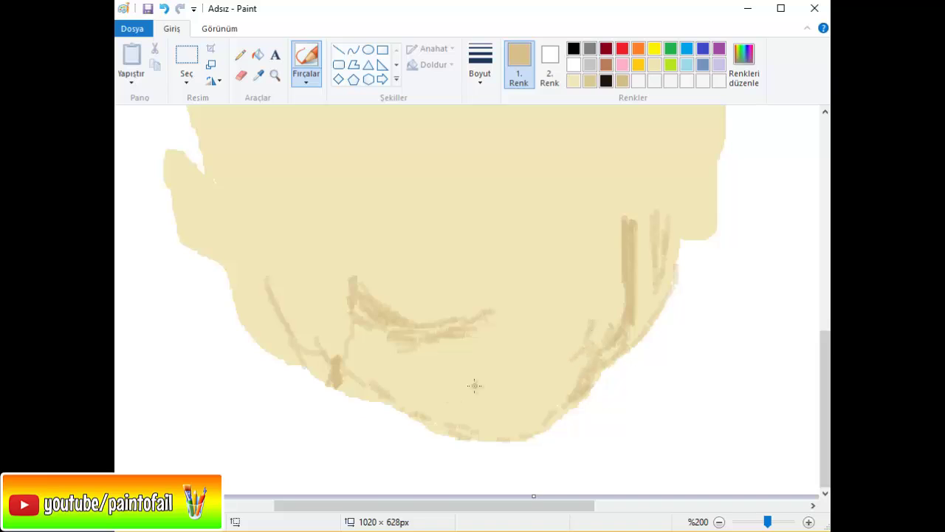
pyautogui.click(573, 49)
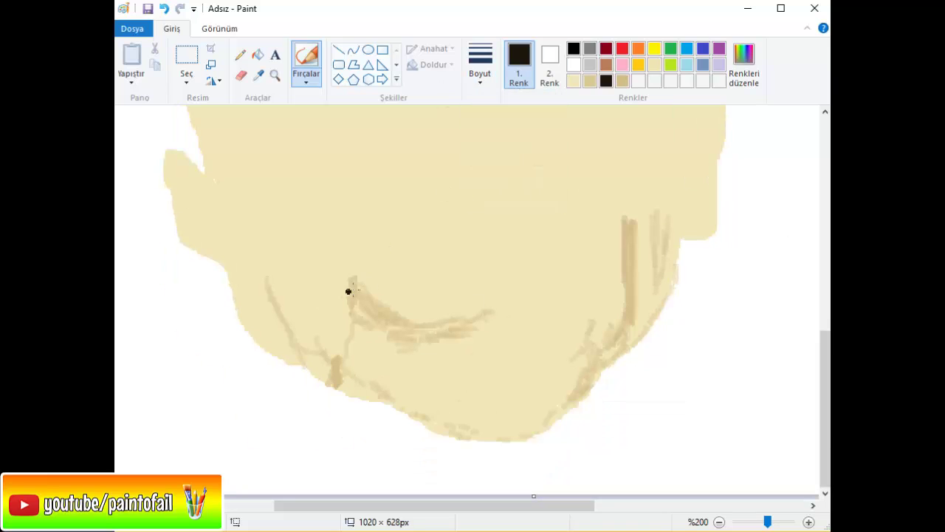
# - Define a brown colour and paint the closed brown outline of the lips
pyautogui.click(306, 74)
pyautogui.click(308, 131)
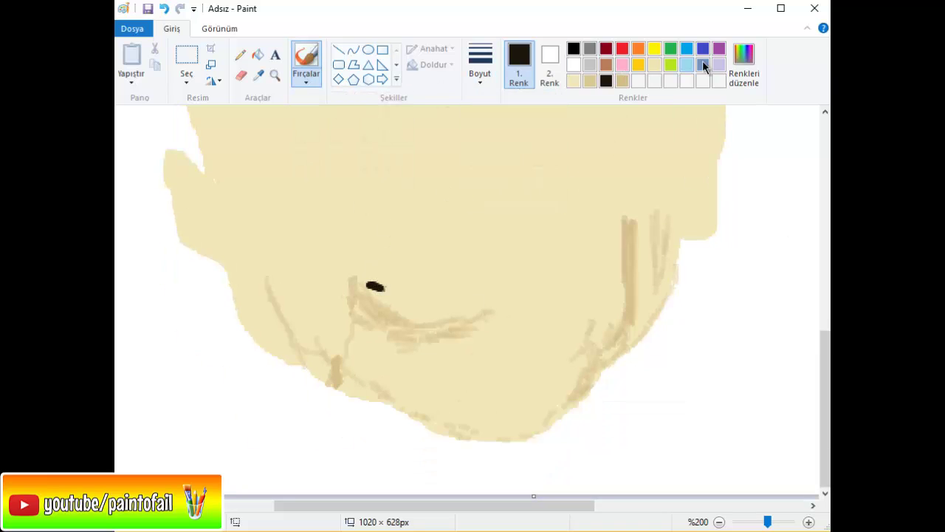
pyautogui.click(744, 63)
pyautogui.click(336, 372)
pyautogui.moveTo(367, 286)
pyautogui.mouseDown()
pyautogui.moveTo(432, 293)
pyautogui.moveTo(524, 262)
pyautogui.moveTo(396, 266)
pyautogui.moveTo(448, 249)
pyautogui.moveTo(484, 246)
pyautogui.moveTo(526, 261)
pyautogui.mouseUp()
pyautogui.click(719, 521)
# - Draw a black line through the middle of the lips
pyautogui.click(809, 522)
pyautogui.scroll(-3, 671, 422)
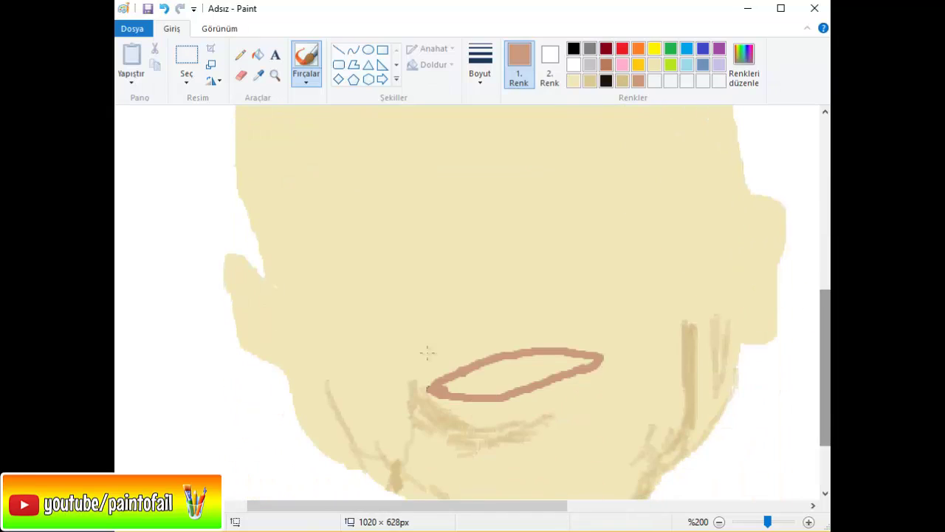
pyautogui.click(573, 48)
pyautogui.moveTo(433, 387); pyautogui.dragTo(602, 360)
# - Fill the upper and lower lips with brown
pyautogui.click(258, 55)
pyautogui.click(633, 80)
pyautogui.click(517, 364)
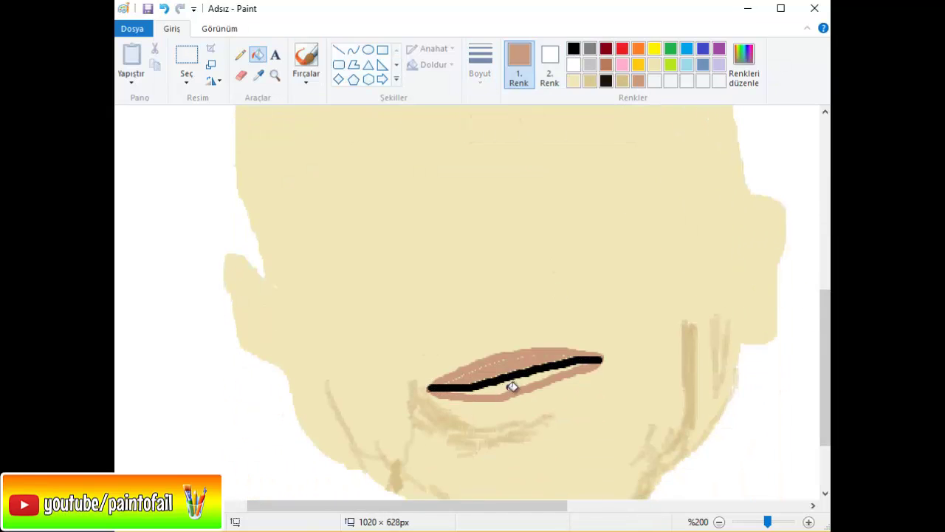
pyautogui.click(509, 384)
pyautogui.click(305, 59)
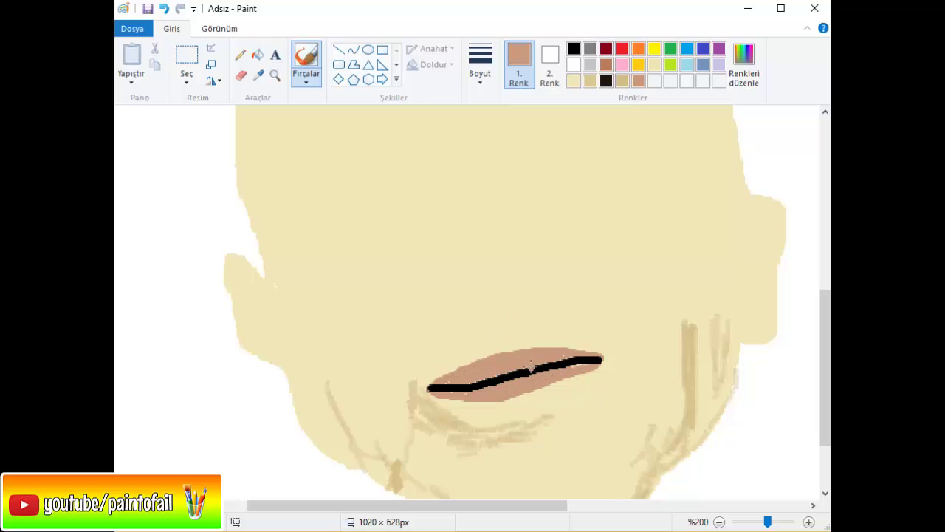
# - Extend the brown lower lip along its right edge and pick tan for shading
pyautogui.click(573, 80)
pyautogui.click(638, 81)
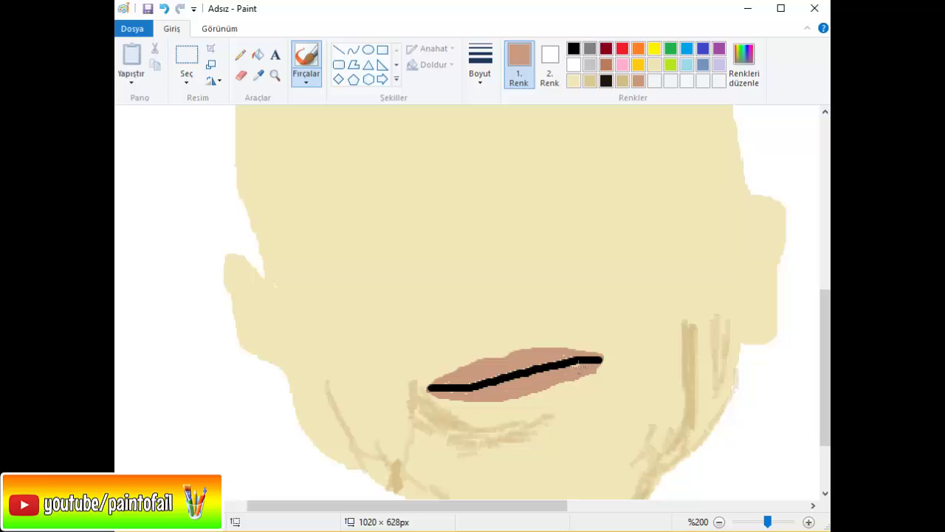
pyautogui.moveTo(509, 394); pyautogui.dragTo(572, 378)
pyautogui.scroll(-3, 756, 426)
pyautogui.click(623, 80)
# - Add a tan stroke below the lip's right end and change the brush type
pyautogui.moveTo(516, 305); pyautogui.dragTo(521, 323)
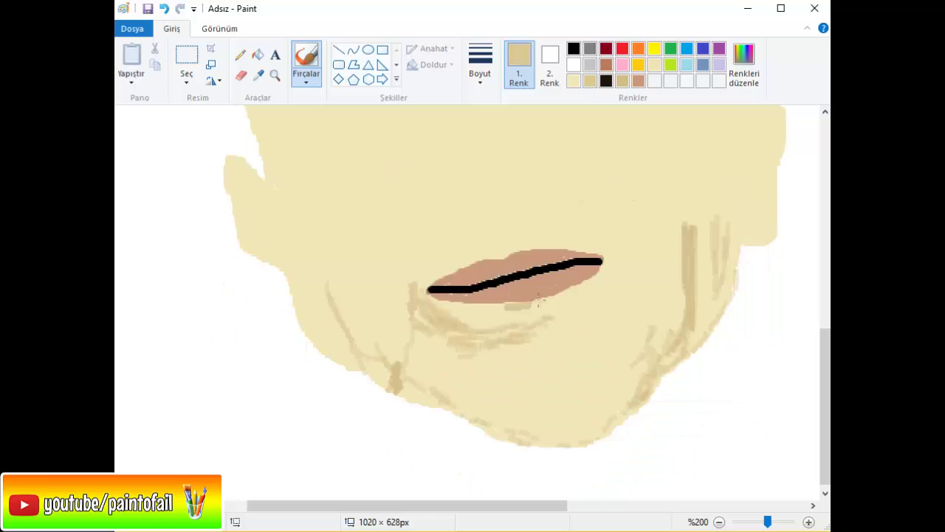
pyautogui.click(473, 73)
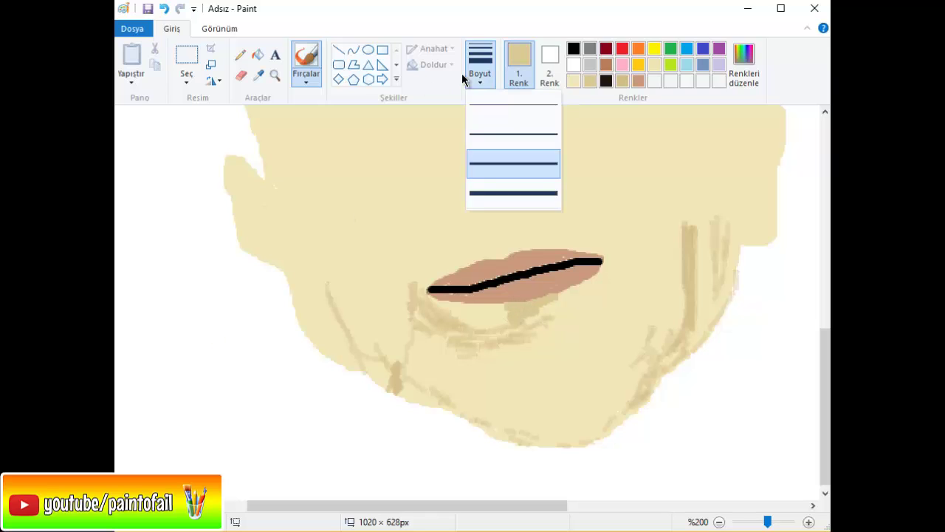
pyautogui.click(304, 75)
pyautogui.click(399, 133)
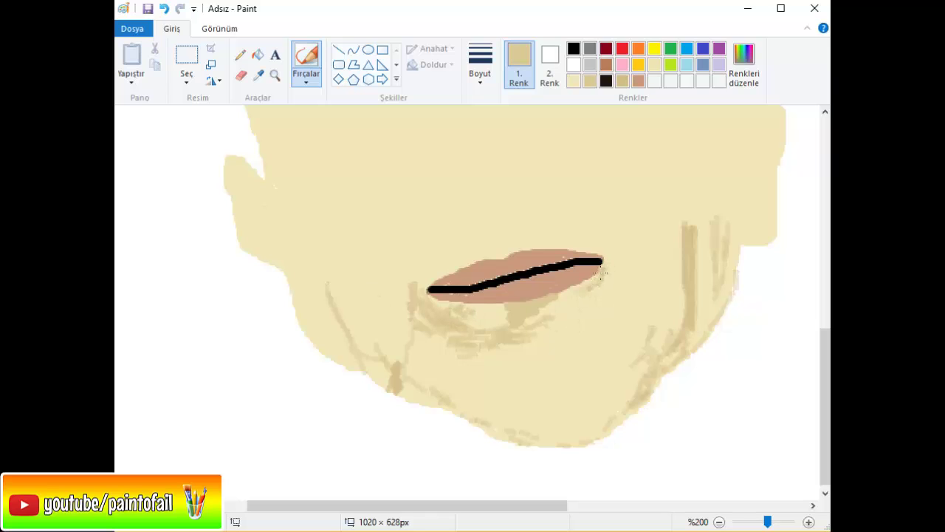
# - Zoom in on the lips and define a darker custom brown in Edit Colours
pyautogui.click(720, 522)
pyautogui.click(809, 522)
pyautogui.moveTo(468, 506); pyautogui.dragTo(403, 506)
pyautogui.moveTo(823, 289); pyautogui.dragTo(825, 392)
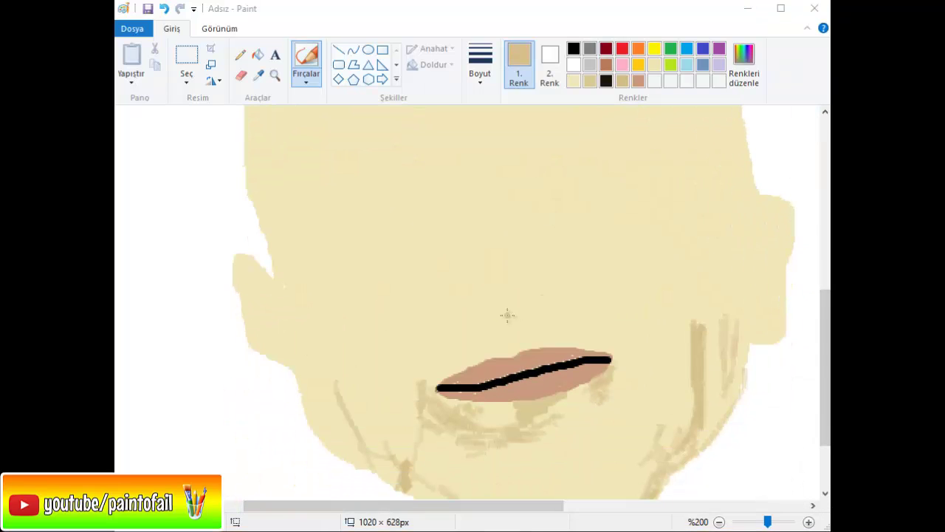
pyautogui.click(809, 521)
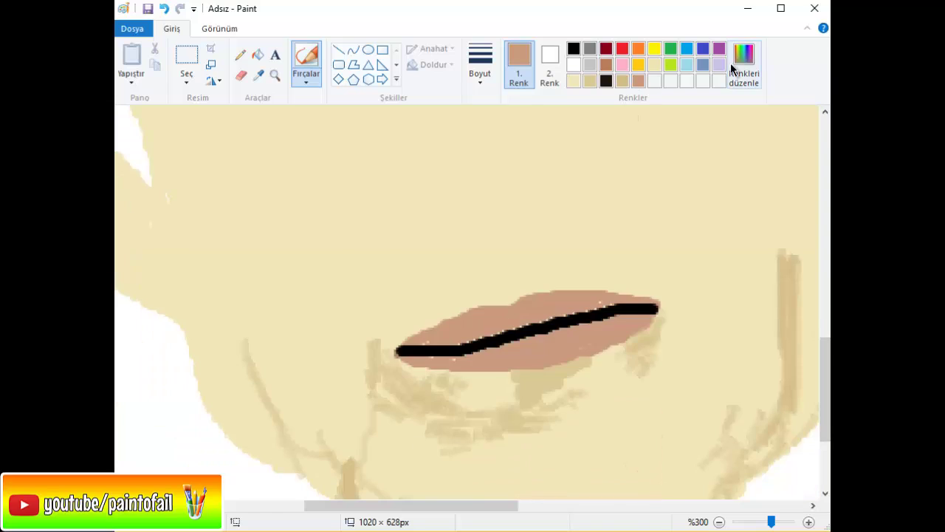
pyautogui.click(744, 66)
pyautogui.click(629, 238)
pyautogui.press('Return')
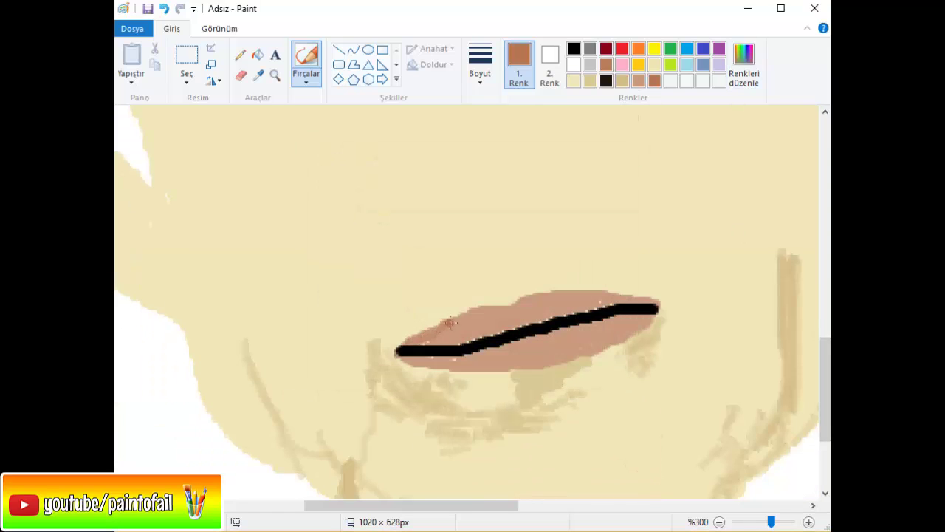
# - Shade the lip's lower-left edge and upper-lip top edge with the darker brown
pyautogui.moveTo(427, 360); pyautogui.dragTo(441, 362)
pyautogui.moveTo(458, 320); pyautogui.dragTo(608, 297)
pyautogui.moveTo(538, 299); pyautogui.dragTo(527, 299)
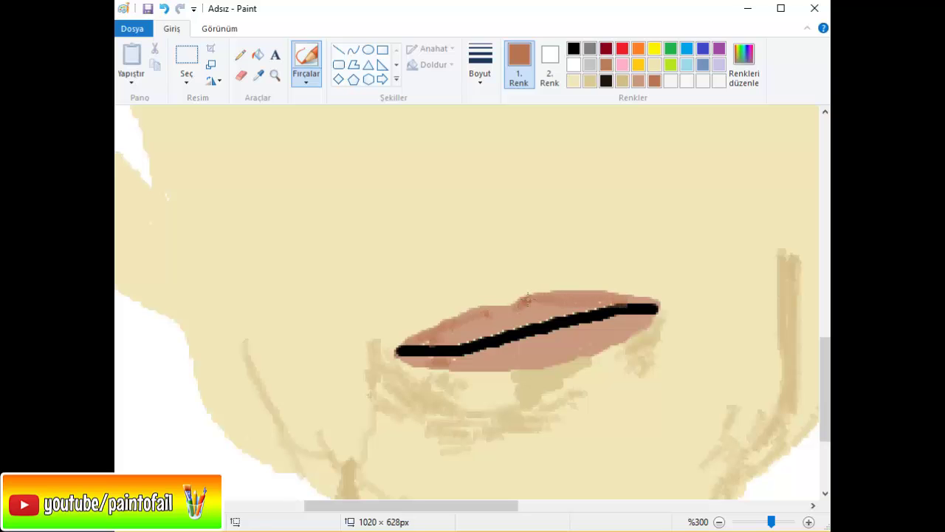
pyautogui.click(719, 523)
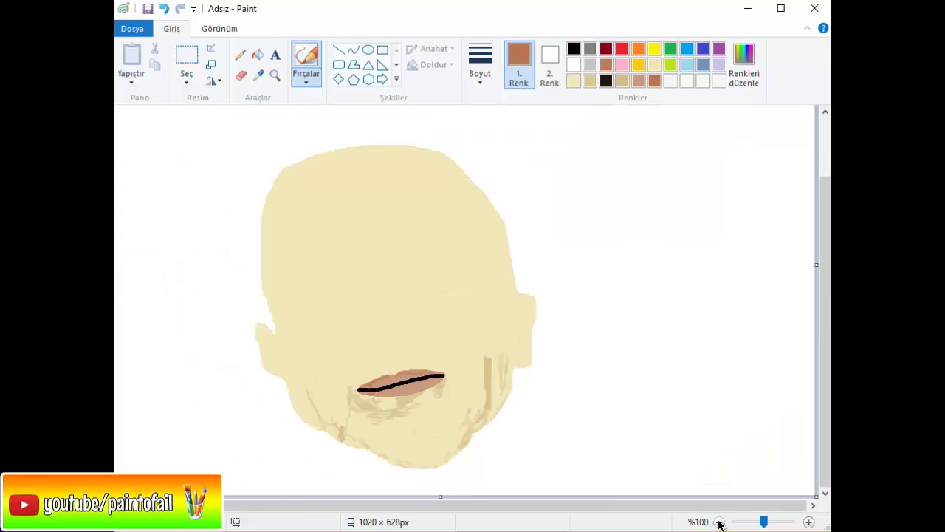
# - Outline the left and right mustache halves above the lip with a thick black brush
pyautogui.hotkey('ctrl', 'pageup')
pyautogui.scroll(-3, 660, 295)
pyautogui.click(573, 49)
pyautogui.click(305, 78)
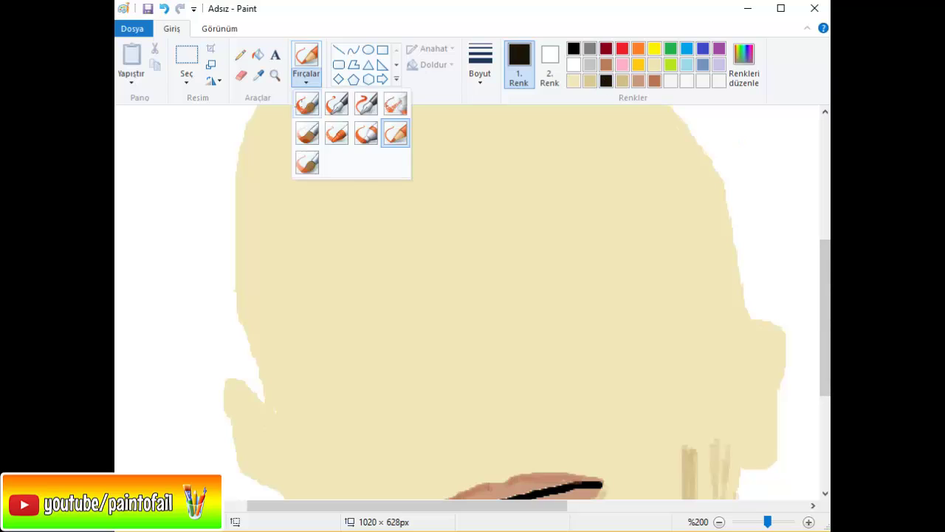
pyautogui.click(607, 259)
pyautogui.scroll(-3, 594, 281)
pyautogui.click(785, 517)
pyautogui.moveTo(427, 372); pyautogui.dragTo(654, 330)
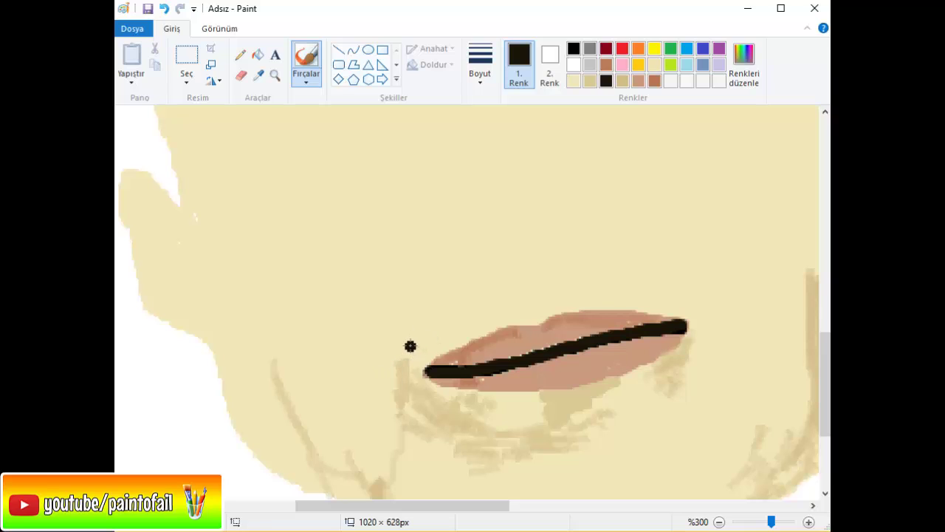
pyautogui.moveTo(411, 347)
pyautogui.mouseDown()
pyautogui.moveTo(520, 279)
pyautogui.moveTo(410, 349)
pyautogui.mouseUp()
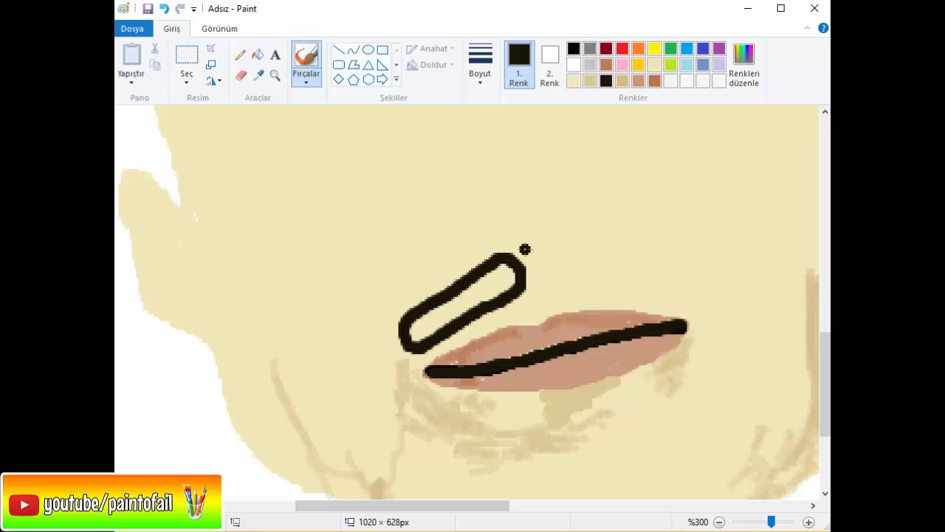
pyautogui.moveTo(525, 249)
pyautogui.mouseDown()
pyautogui.moveTo(554, 276)
pyautogui.moveTo(613, 290)
pyautogui.moveTo(663, 284)
pyautogui.moveTo(643, 266)
pyautogui.moveTo(521, 244)
pyautogui.moveTo(518, 252)
pyautogui.mouseUp()
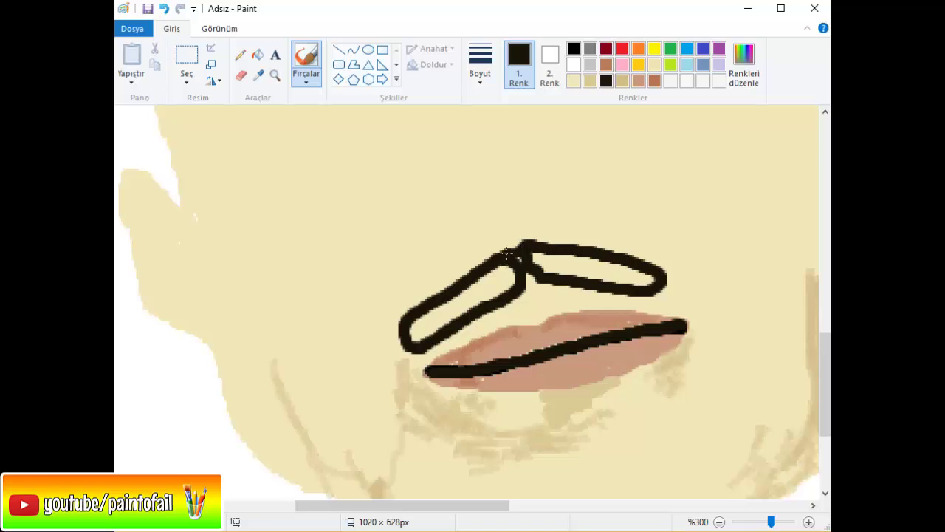
# - Fill both mustache loops black and cover the remaining white specks
pyautogui.click(258, 55)
pyautogui.click(462, 307)
pyautogui.click(595, 266)
pyautogui.keyDown('ctrl'); pyautogui.scroll(1, 510, 307); pyautogui.keyUp('ctrl')
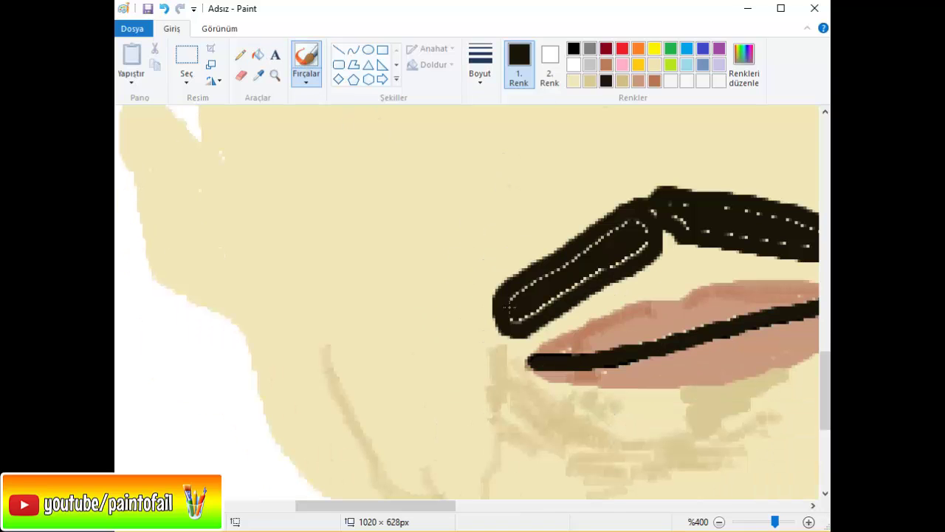
pyautogui.moveTo(510, 307); pyautogui.dragTo(653, 214)
pyautogui.hscroll(3, 342, 301)
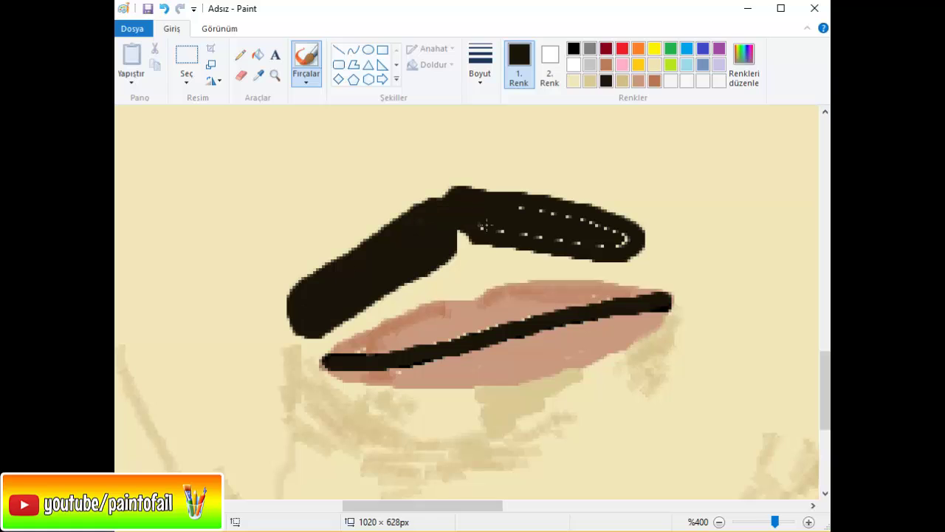
pyautogui.moveTo(486, 226); pyautogui.dragTo(506, 208)
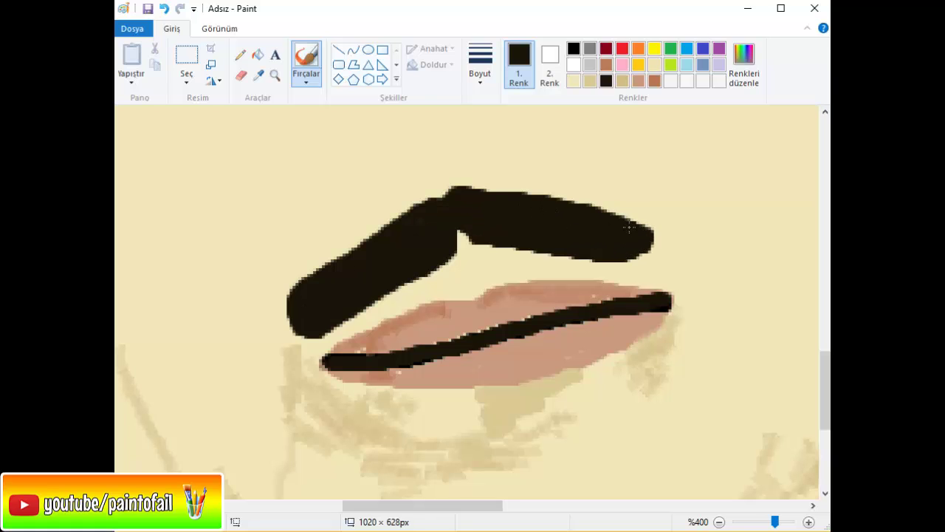
# - Roughen the mustache's upper edge with black Pencil pixels for a hairy look
pyautogui.click(306, 80)
pyautogui.click(240, 54)
pyautogui.click(809, 522)
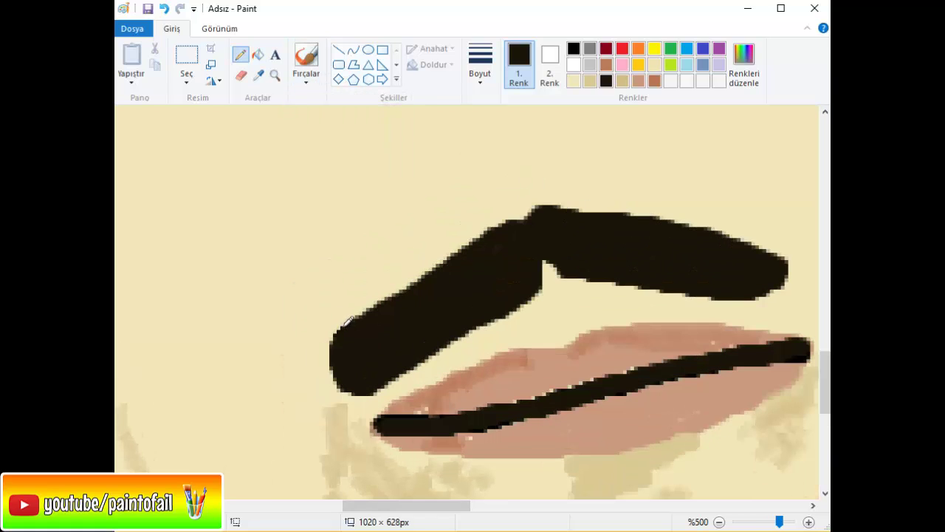
pyautogui.moveTo(347, 321); pyautogui.dragTo(402, 288)
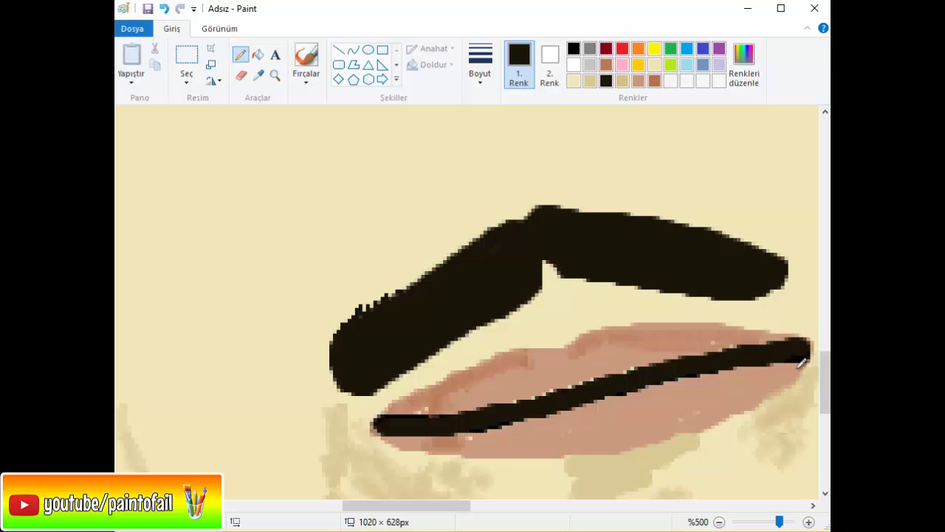
pyautogui.click(808, 522)
pyautogui.click(809, 522)
pyautogui.click(458, 505)
pyautogui.moveTo(314, 344); pyautogui.dragTo(360, 308)
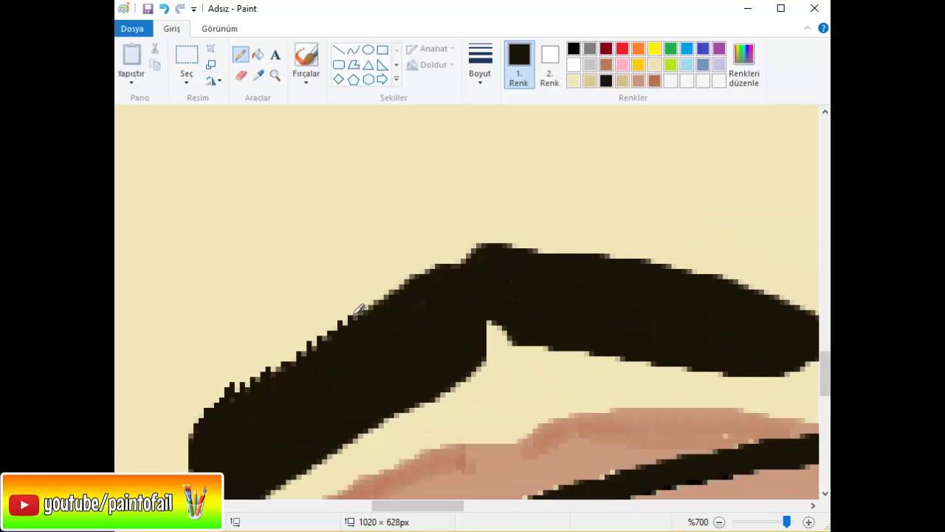
pyautogui.hscroll(3, 435, 296)
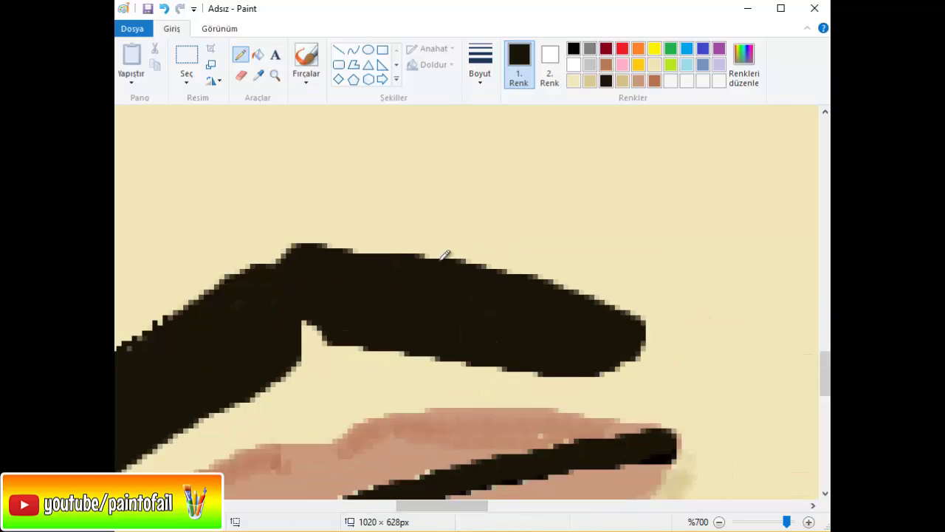
pyautogui.moveTo(604, 286)
pyautogui.mouseDown()
pyautogui.moveTo(540, 268)
pyautogui.moveTo(595, 281)
pyautogui.moveTo(543, 269)
pyautogui.moveTo(614, 297)
pyautogui.moveTo(565, 270)
pyautogui.moveTo(486, 260)
pyautogui.mouseUp()
pyautogui.click(719, 521)
# - Extend the mustache's lower-left end and add a tail to its right end
pyautogui.click(719, 522)
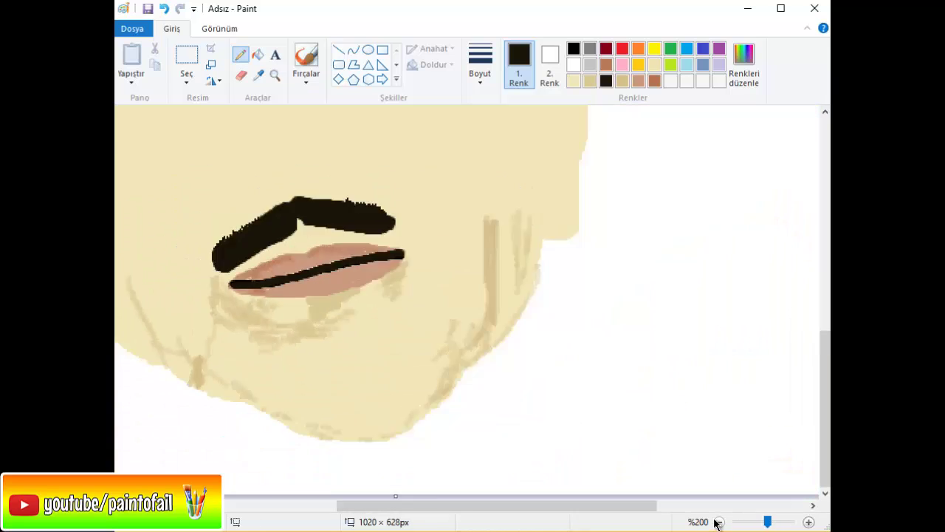
pyautogui.click(808, 522)
pyautogui.click(808, 521)
pyautogui.moveTo(413, 505); pyautogui.dragTo(473, 506)
pyautogui.click(306, 82)
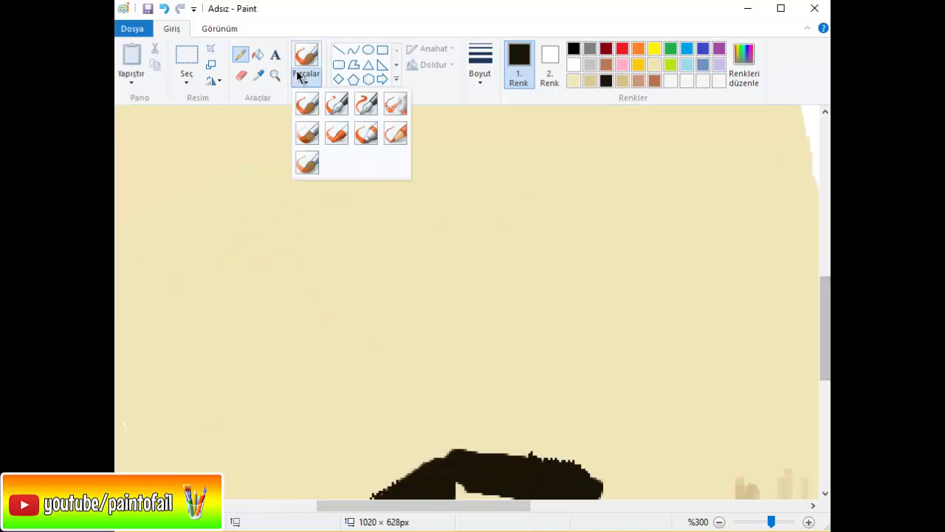
pyautogui.click(306, 104)
pyautogui.moveTo(826, 295); pyautogui.dragTo(829, 403)
pyautogui.moveTo(333, 316)
pyautogui.mouseDown()
pyautogui.moveTo(322, 348)
pyautogui.moveTo(347, 355)
pyautogui.mouseUp()
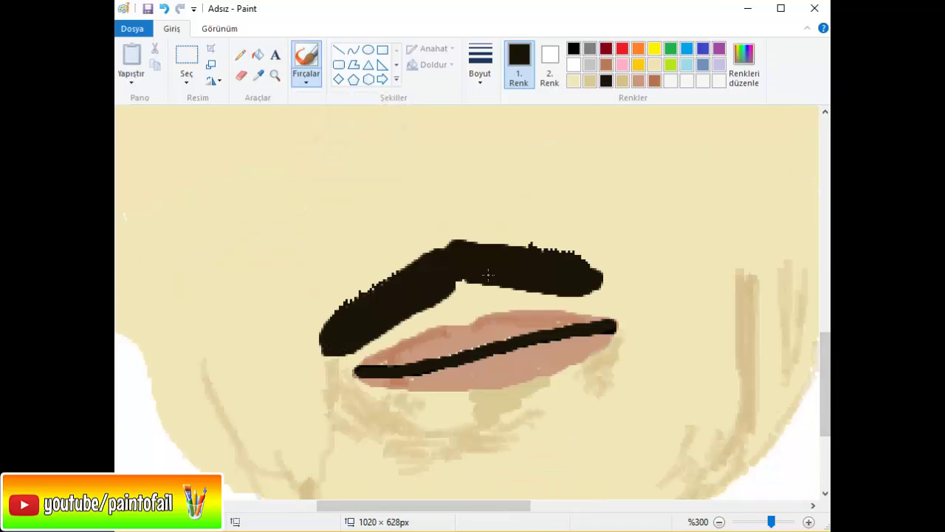
pyautogui.moveTo(517, 297); pyautogui.dragTo(620, 293)
# - Pencil the black lip outline along the lower edge to its left end
pyautogui.click(240, 54)
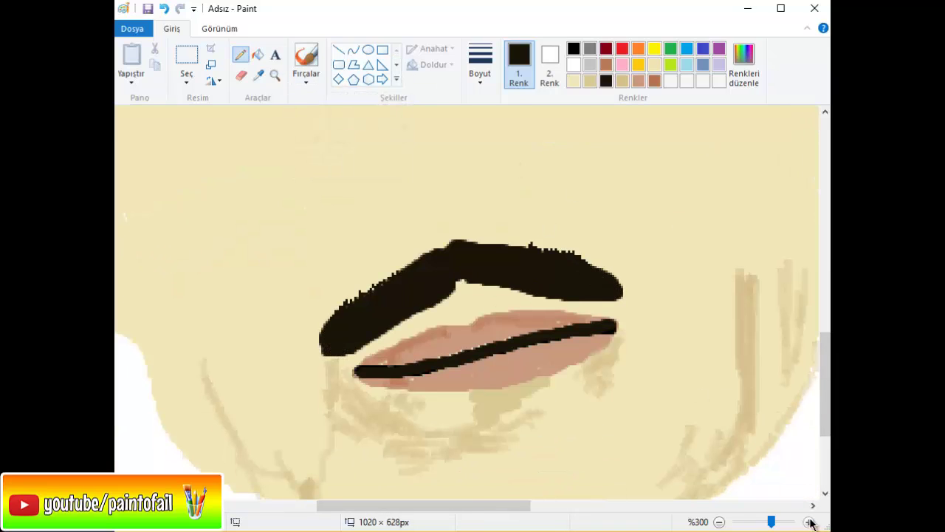
pyautogui.click(809, 521)
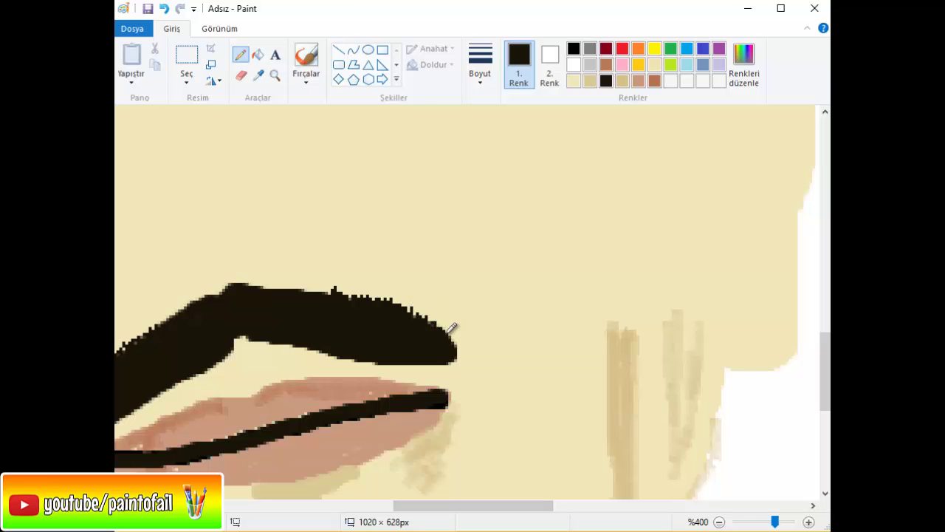
pyautogui.click(719, 522)
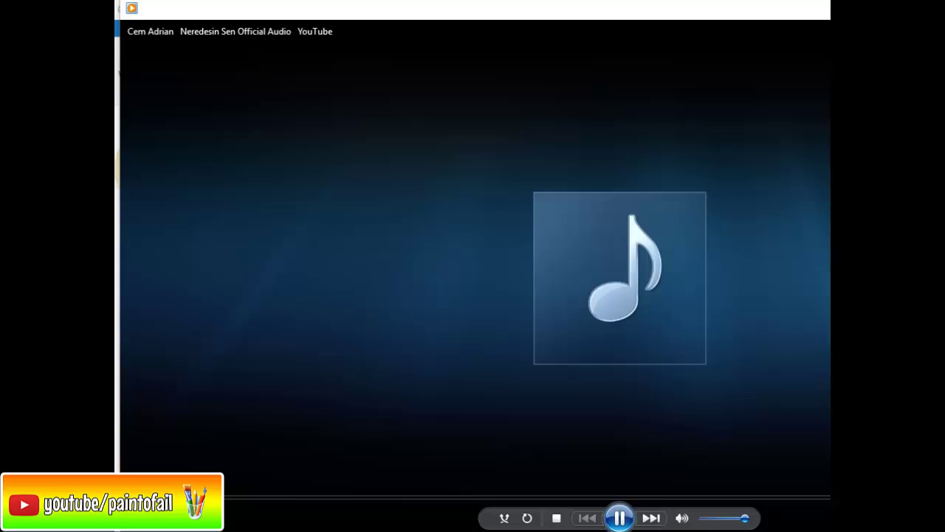
pyautogui.hscroll(-2, 549, 338)
pyautogui.keyDown('ctrl'); pyautogui.scroll(2, 549, 337); pyautogui.keyUp('ctrl')
pyautogui.hscroll(5, 416, 376)
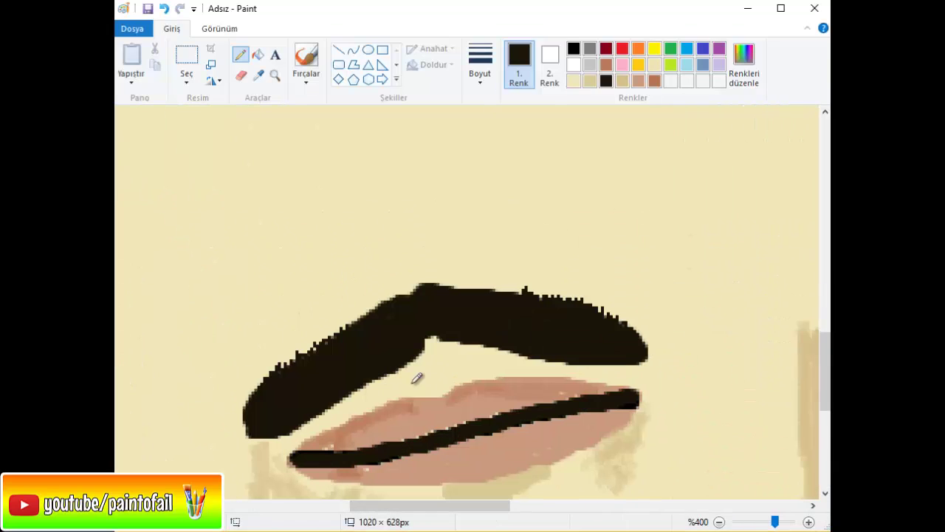
pyautogui.moveTo(296, 451)
pyautogui.mouseDown()
pyautogui.moveTo(331, 429)
pyautogui.moveTo(602, 439)
pyautogui.moveTo(521, 469)
pyautogui.mouseUp()
pyautogui.scroll(-3, 521, 469)
pyautogui.moveTo(539, 376)
pyautogui.mouseDown()
pyautogui.moveTo(354, 379)
pyautogui.moveTo(290, 368)
pyautogui.mouseUp()
# - Check the face at full view and set the brush colour back to skin beige
pyautogui.click(718, 522)
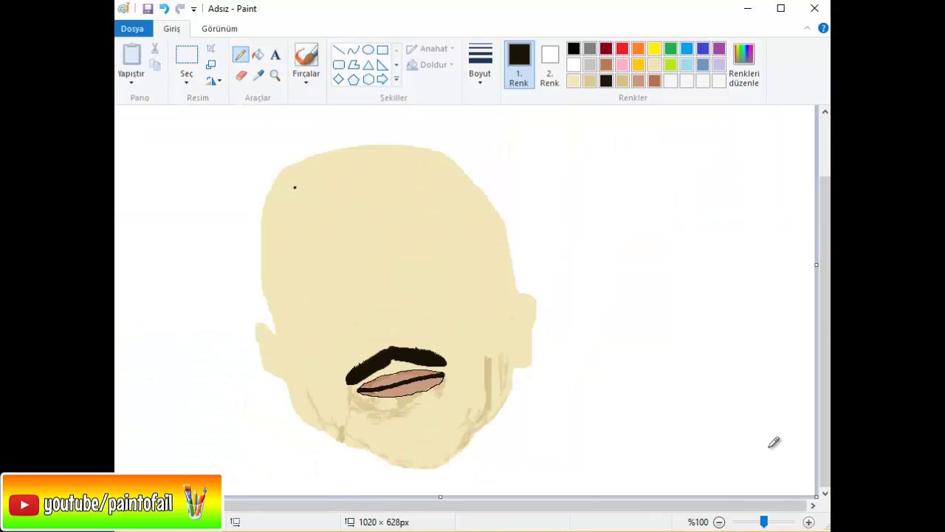
pyautogui.click(808, 521)
pyautogui.click(809, 522)
pyautogui.click(240, 74)
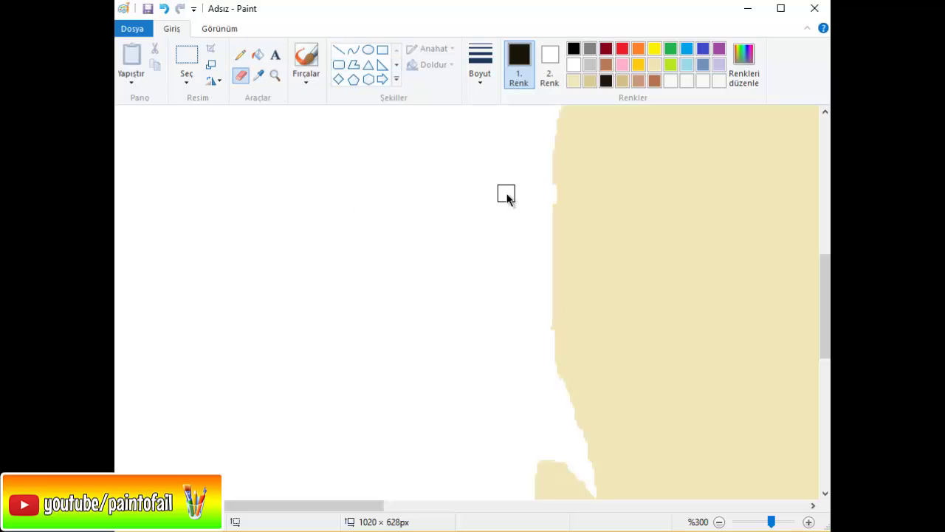
pyautogui.click(306, 63)
pyautogui.click(574, 80)
pyautogui.scroll(2, 559, 204)
# - Draw the nose's left side and a curved line beside it in thin black
pyautogui.hscroll(5, 655, 200)
pyautogui.scroll(-5, 654, 200)
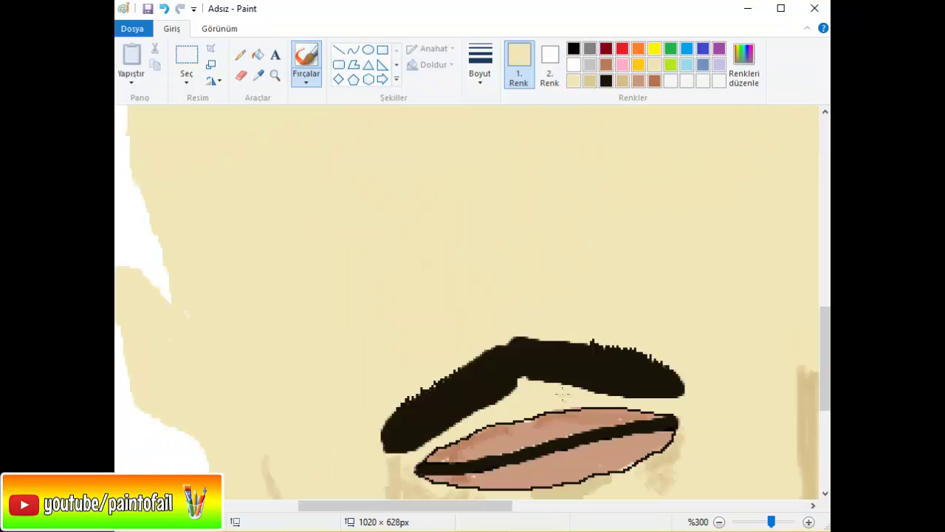
pyautogui.scroll(-2, 655, 200)
pyautogui.click(574, 48)
pyautogui.scroll(3, 388, 288)
pyautogui.click(480, 63)
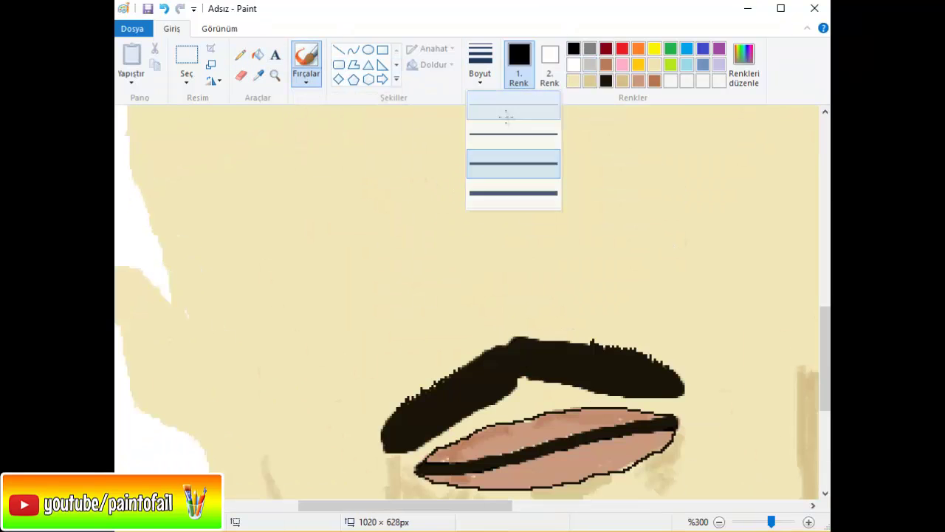
pyautogui.click(514, 163)
pyautogui.scroll(-2, 466, 303)
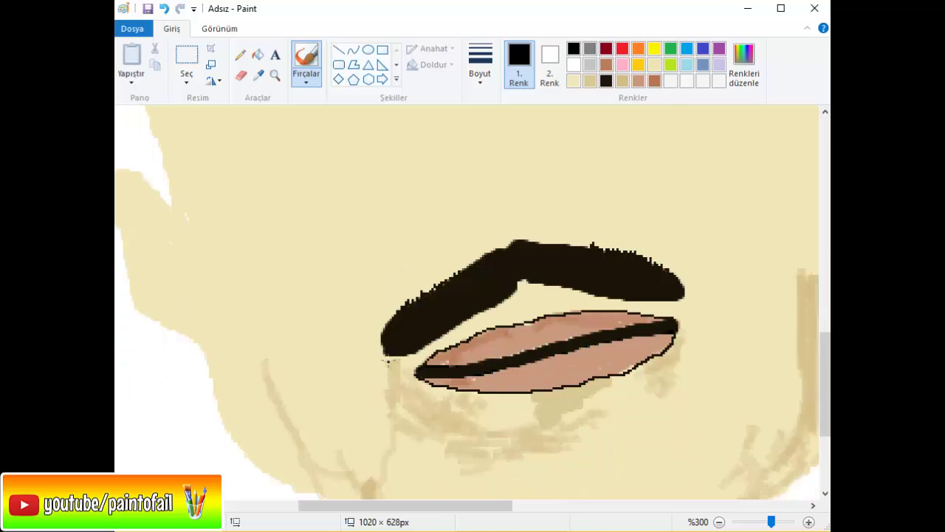
pyautogui.moveTo(377, 278); pyautogui.dragTo(410, 199)
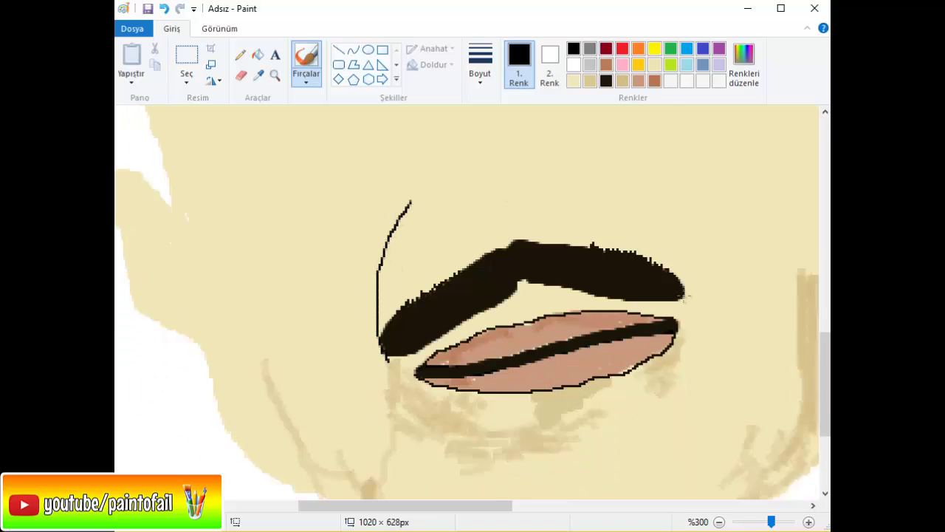
pyautogui.moveTo(678, 253); pyautogui.dragTo(613, 158)
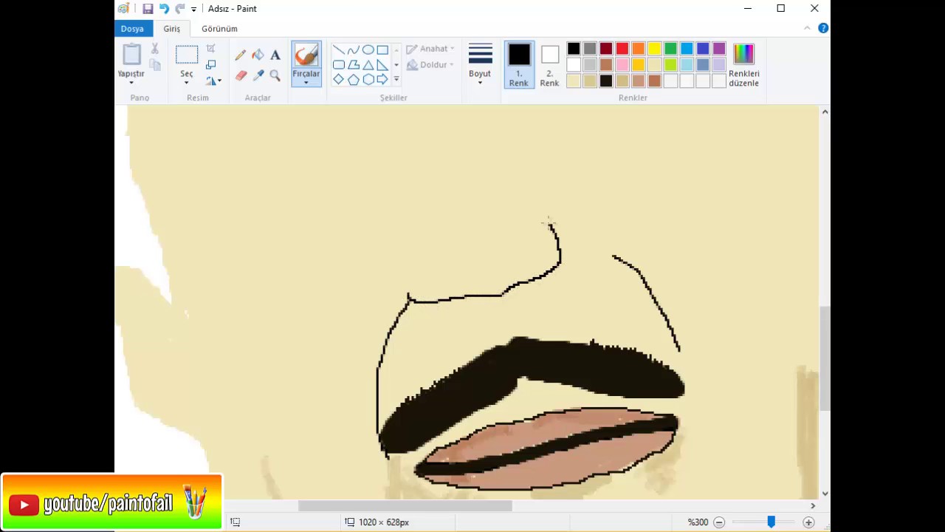
# - Fill the nostril solid black and paint over its top outline in skin beige
pyautogui.click(718, 521)
pyautogui.scroll(-3, 597, 412)
pyautogui.click(808, 522)
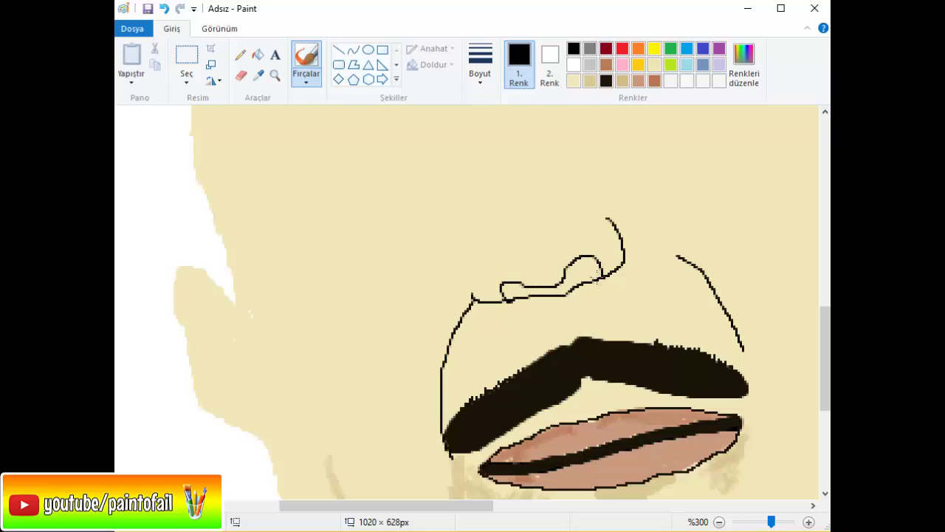
pyautogui.click(258, 55)
pyautogui.click(583, 269)
pyautogui.click(305, 63)
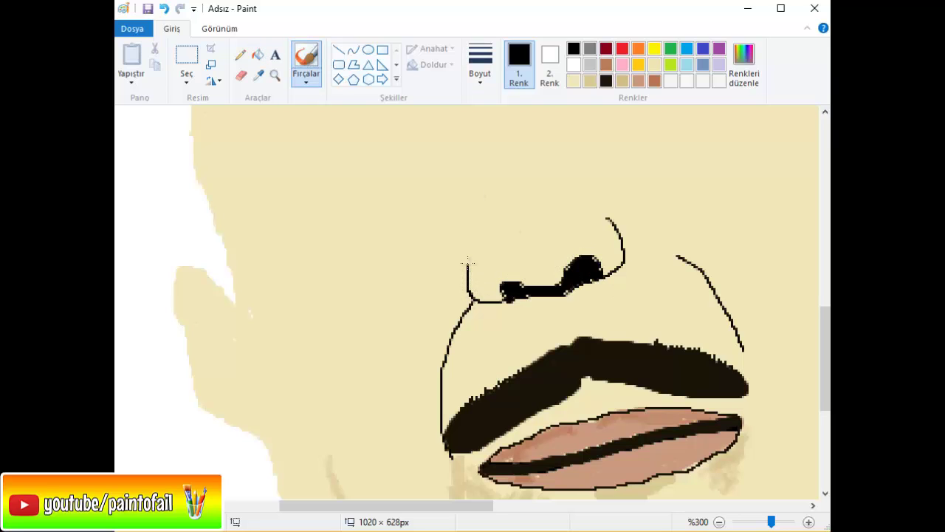
pyautogui.click(574, 80)
pyautogui.moveTo(492, 238); pyautogui.dragTo(458, 245)
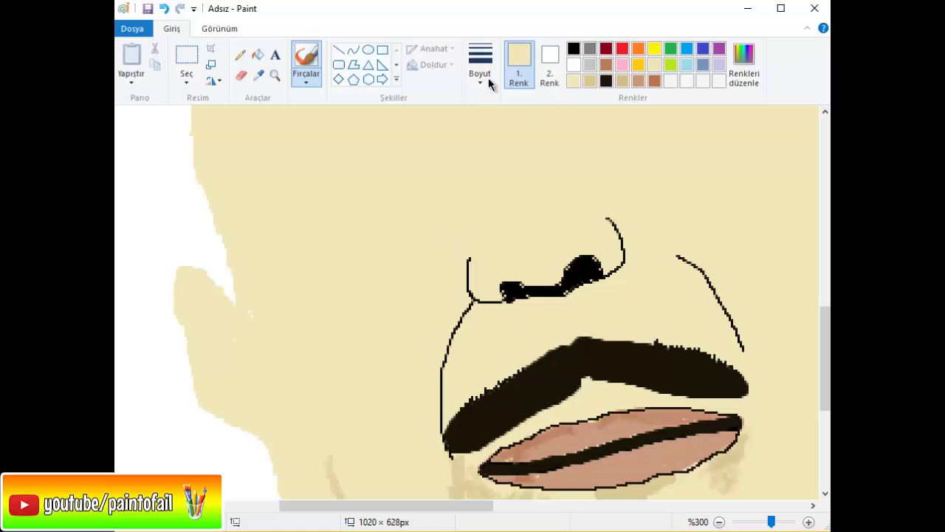
pyautogui.click(574, 49)
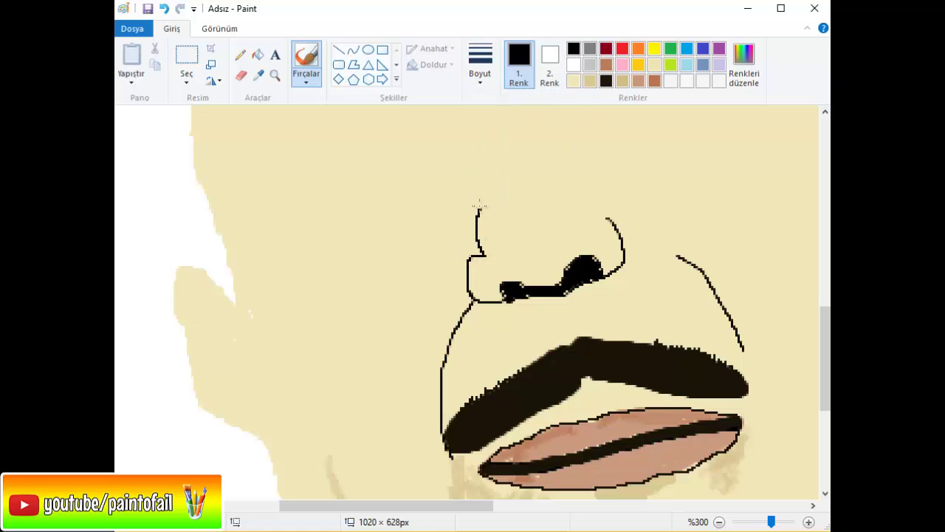
# - Thicken the nostril's top-left edge in black at close zoom
pyautogui.click(809, 522)
pyautogui.click(809, 521)
pyautogui.moveTo(392, 509); pyautogui.dragTo(443, 509)
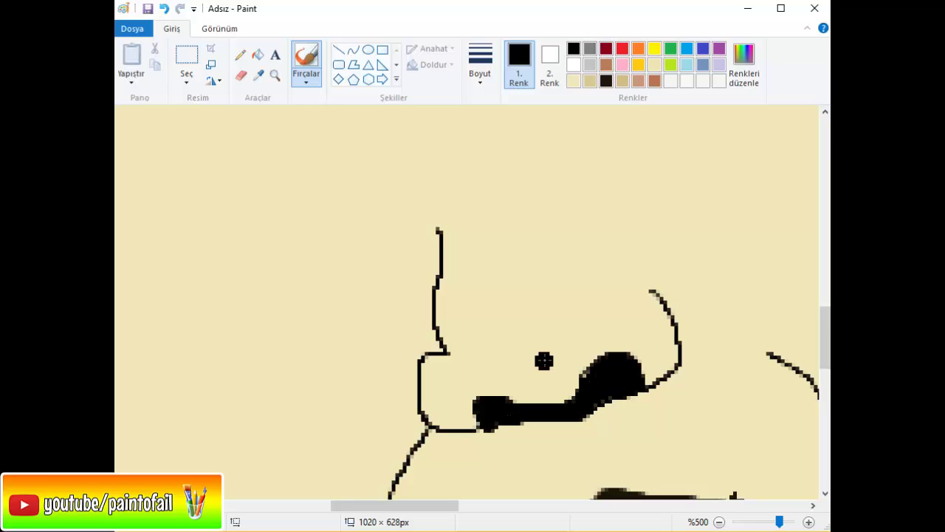
pyautogui.press('k')
pyautogui.click(553, 364)
pyautogui.click(606, 81)
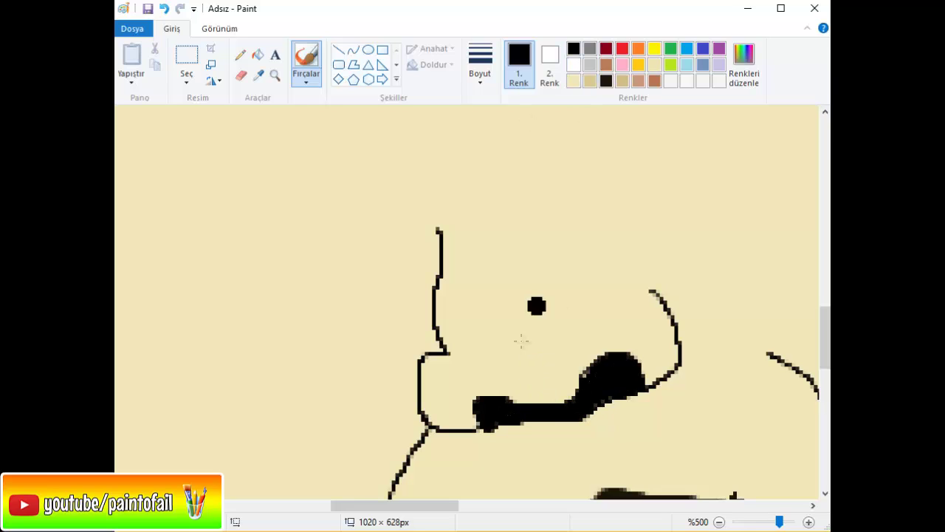
pyautogui.moveTo(480, 398); pyautogui.dragTo(511, 391)
pyautogui.click(719, 521)
pyautogui.click(718, 522)
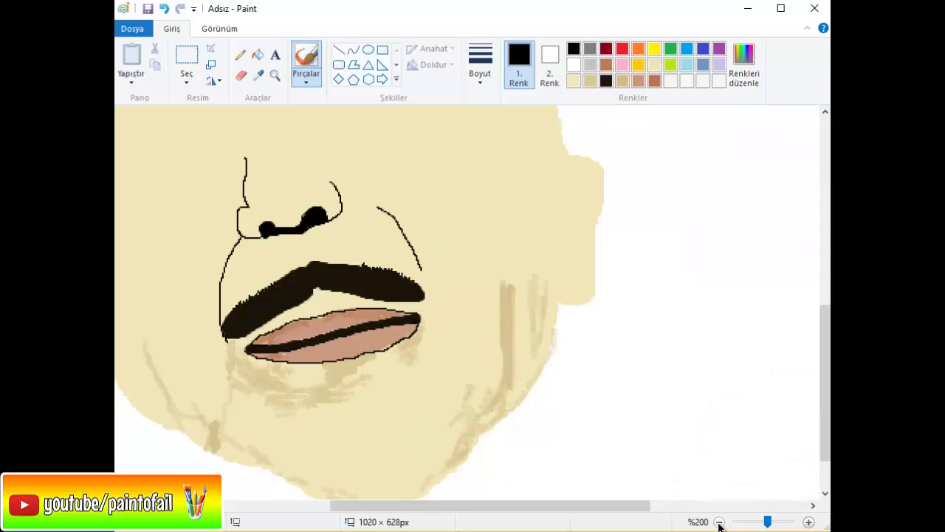
pyautogui.click(719, 522)
pyautogui.click(809, 521)
pyautogui.click(809, 522)
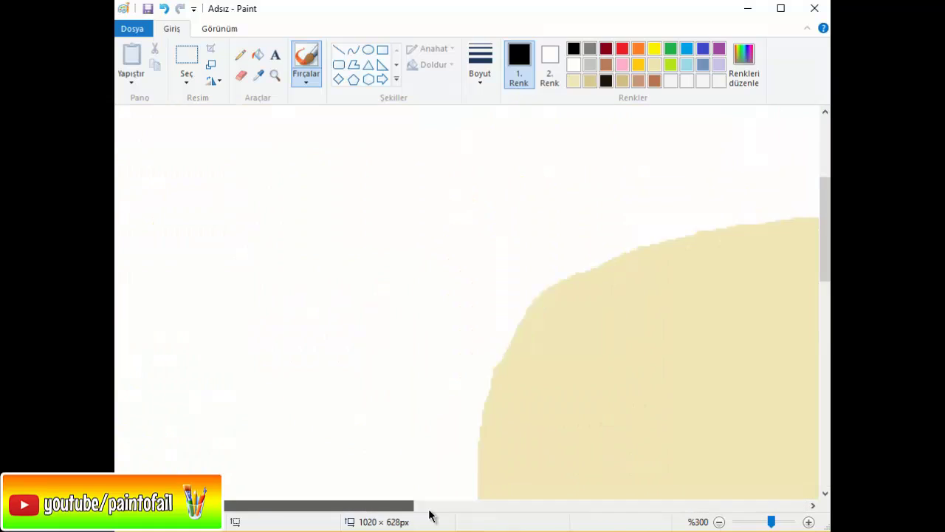
pyautogui.moveTo(428, 505); pyautogui.dragTo(503, 505)
# - Retrace the left nostril and nose wing with a thicker black line
pyautogui.click(480, 63)
pyautogui.click(480, 135)
pyautogui.moveTo(455, 277)
pyautogui.mouseDown()
pyautogui.moveTo(458, 351)
pyautogui.moveTo(479, 399)
pyautogui.mouseUp()
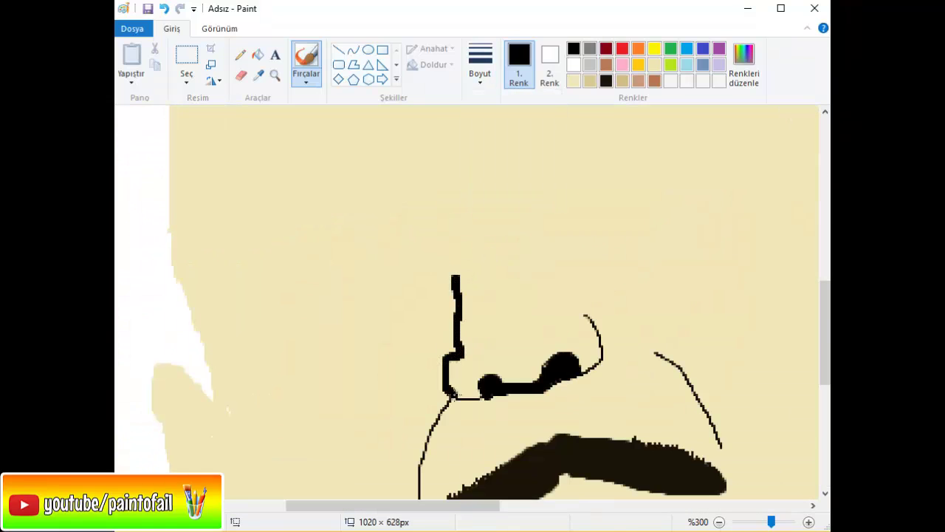
pyautogui.scroll(-5, 478, 399)
pyautogui.scroll(2, 478, 399)
pyautogui.moveTo(585, 214); pyautogui.dragTo(598, 269)
pyautogui.scroll(3, 478, 245)
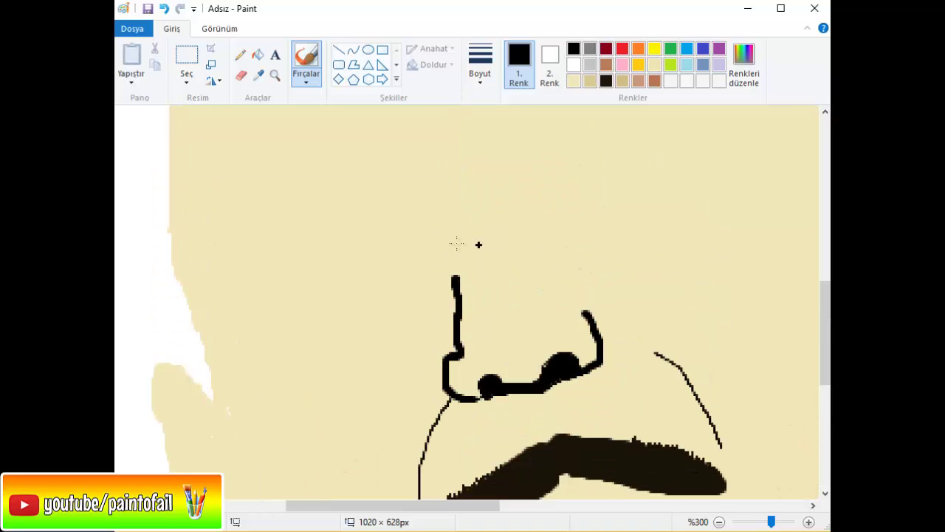
# - Paint out the upper nose line in beige, then return to black
pyautogui.click(257, 75)
pyautogui.click(488, 310)
pyautogui.moveTo(458, 275); pyautogui.dragTo(458, 345)
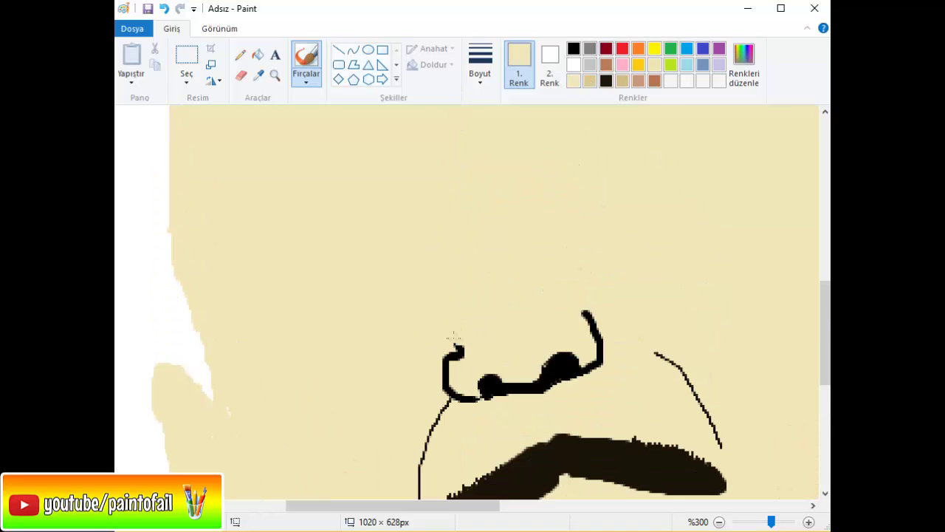
pyautogui.click(480, 66)
pyautogui.click(574, 49)
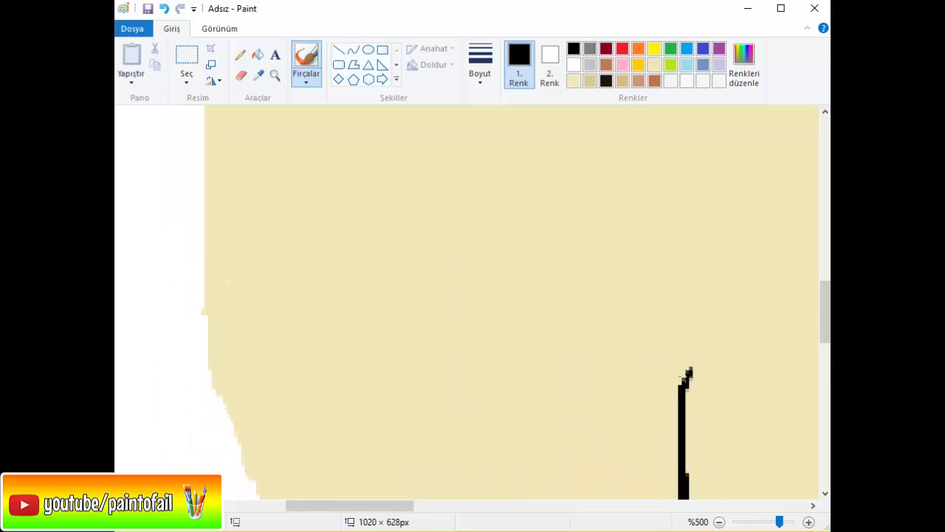
pyautogui.click(718, 522)
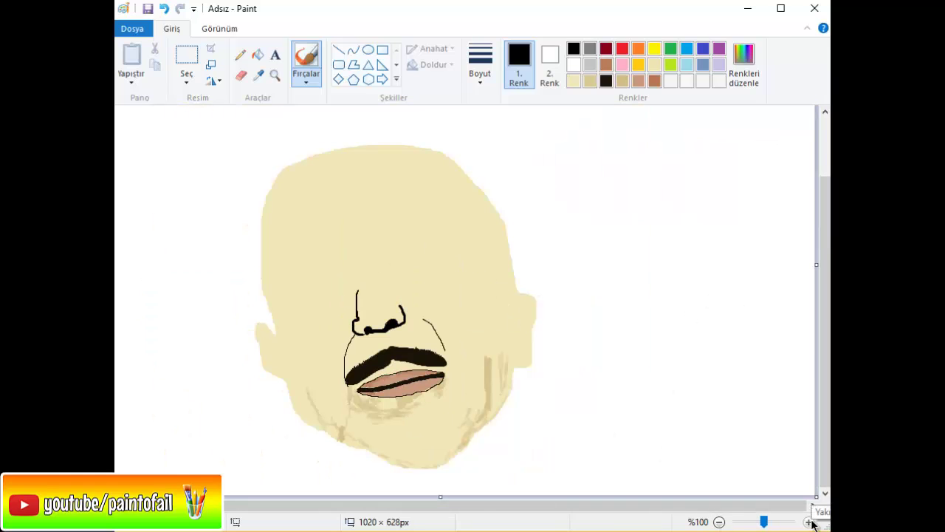
# - Draw a thin black wrinkle crease on the lower right cheek, checking it at 100% and 200% zoom
pyautogui.click(809, 522)
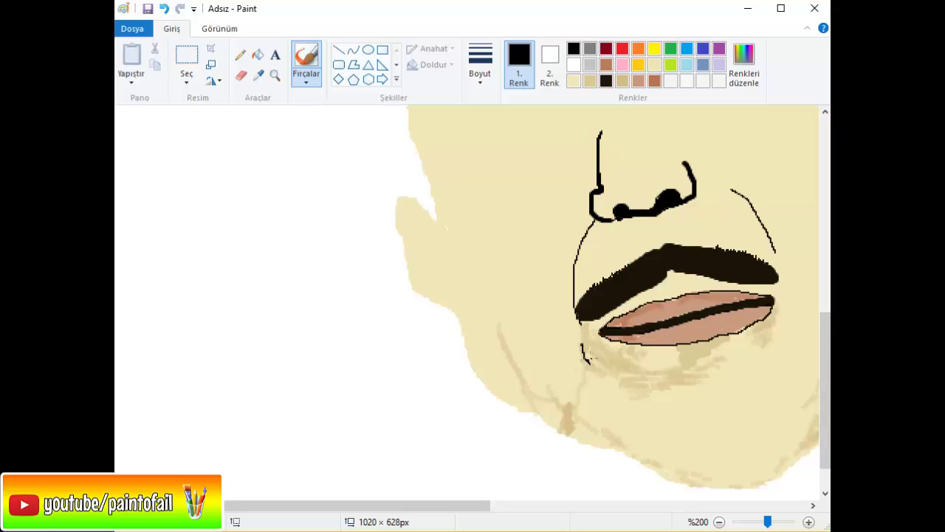
pyautogui.click(718, 521)
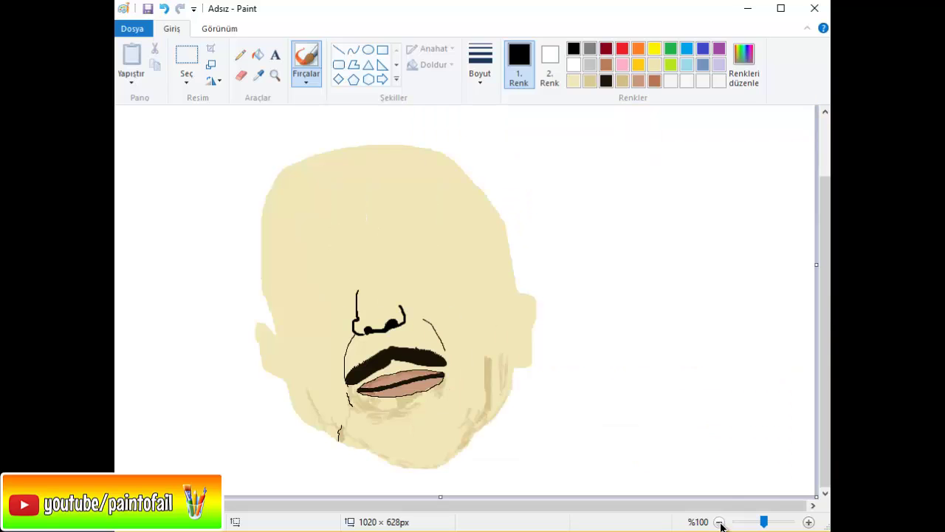
pyautogui.click(809, 521)
pyautogui.scroll(-5, 782, 376)
pyautogui.scroll(-3, 783, 376)
pyautogui.moveTo(767, 253); pyautogui.dragTo(770, 313)
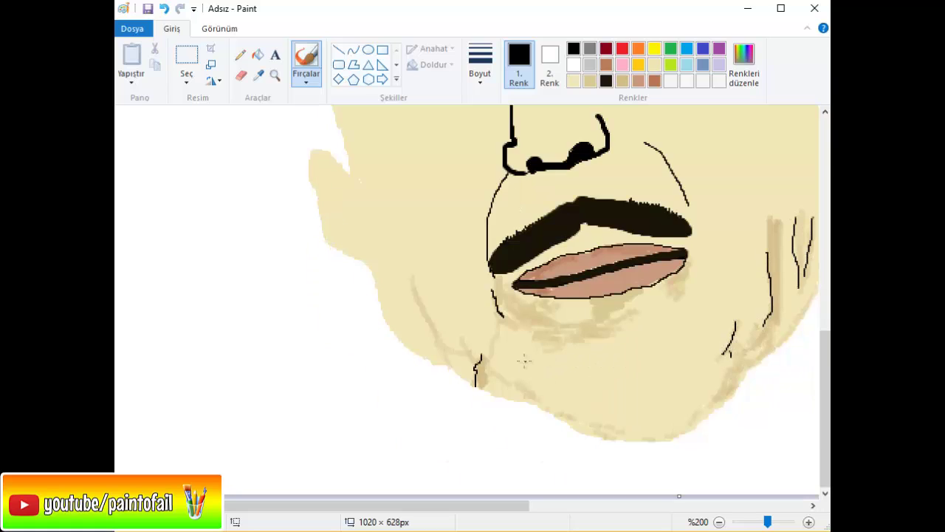
pyautogui.click(718, 522)
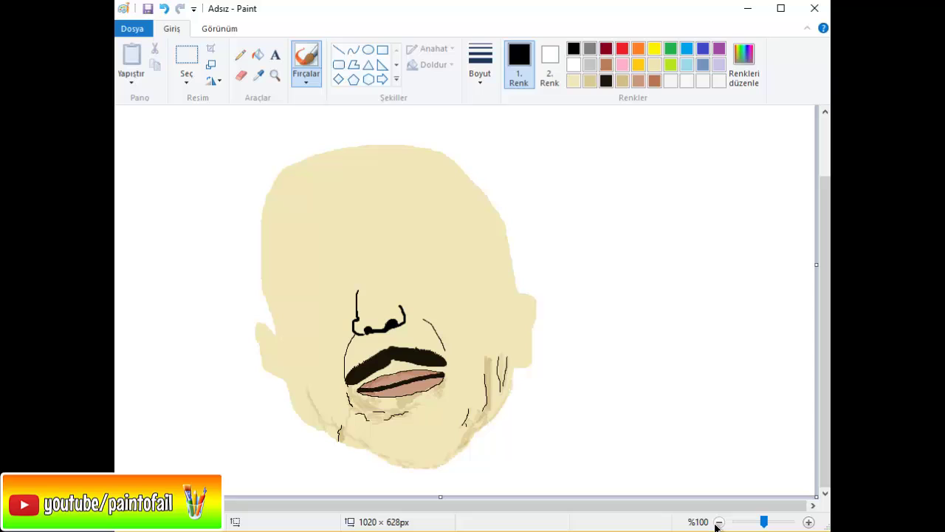
pyautogui.click(809, 522)
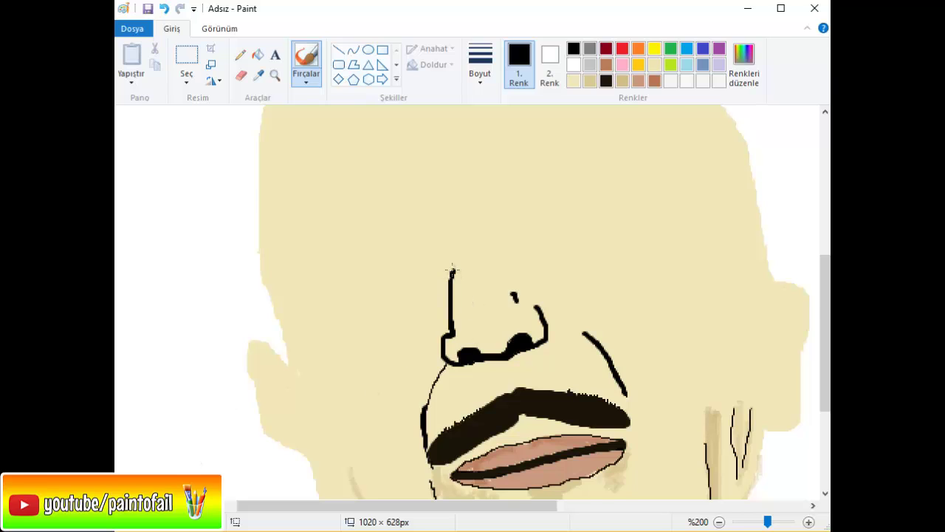
# - Brush a thick black eyebrow on the forehead at the largest size
pyautogui.scroll(3, 452, 271)
pyautogui.click(480, 66)
pyautogui.click(513, 193)
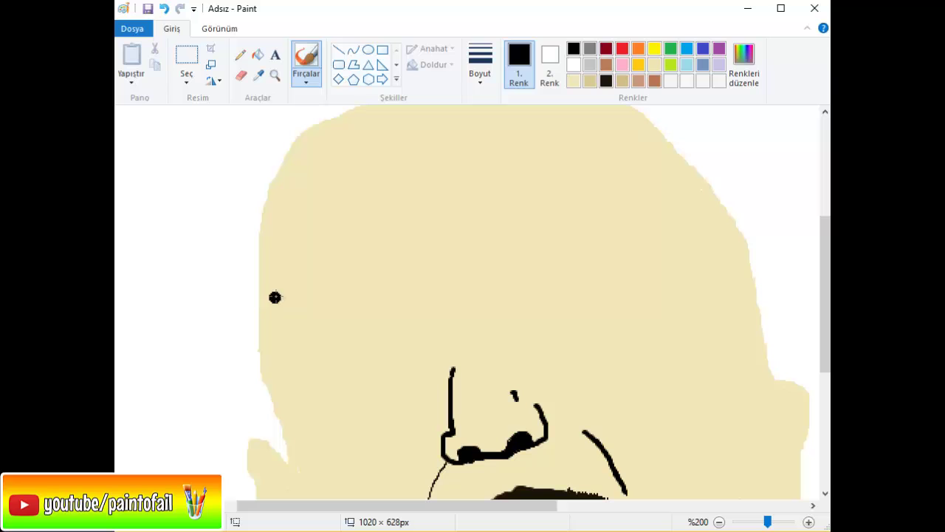
pyautogui.moveTo(338, 264)
pyautogui.mouseDown()
pyautogui.moveTo(385, 255)
pyautogui.moveTo(391, 276)
pyautogui.moveTo(332, 268)
pyautogui.mouseUp()
# - Add jagged pencil hair strokes along the eyebrow's left and right ends
pyautogui.click(240, 54)
pyautogui.scroll(1, 454, 302)
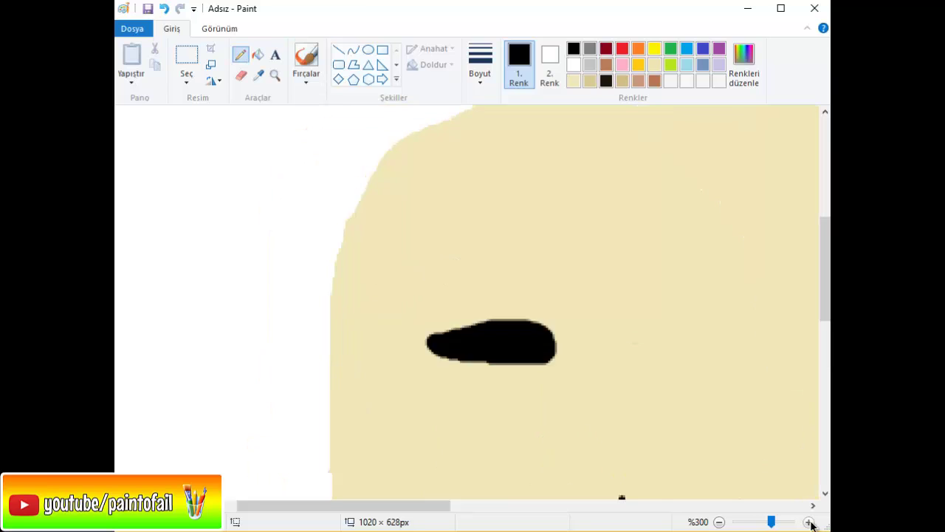
pyautogui.scroll(1, 453, 303)
pyautogui.moveTo(196, 249)
pyautogui.mouseDown()
pyautogui.moveTo(171, 270)
pyautogui.moveTo(301, 256)
pyautogui.mouseUp()
pyautogui.moveTo(365, 235)
pyautogui.mouseDown()
pyautogui.moveTo(399, 247)
pyautogui.moveTo(373, 235)
pyautogui.mouseUp()
# - Add short black pencil crease ticks along the upper and lower lip edges
pyautogui.hscroll(-1, 453, 308)
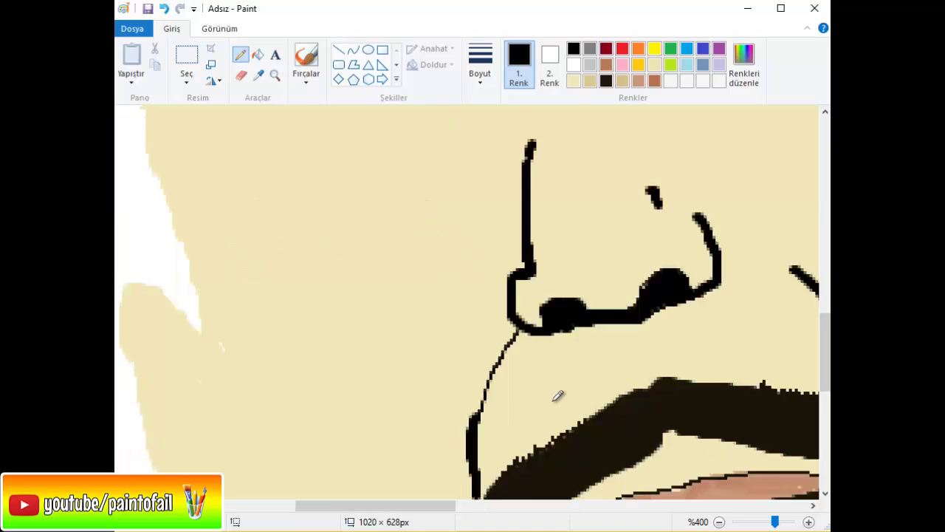
pyautogui.scroll(-5, 559, 394)
pyautogui.moveTo(630, 300)
pyautogui.mouseDown()
pyautogui.moveTo(631, 310)
pyautogui.moveTo(718, 295)
pyautogui.mouseUp()
pyautogui.moveTo(751, 283)
pyautogui.mouseDown()
pyautogui.moveTo(753, 292)
pyautogui.moveTo(773, 291)
pyautogui.mouseUp()
pyautogui.moveTo(423, 507); pyautogui.dragTo(459, 510)
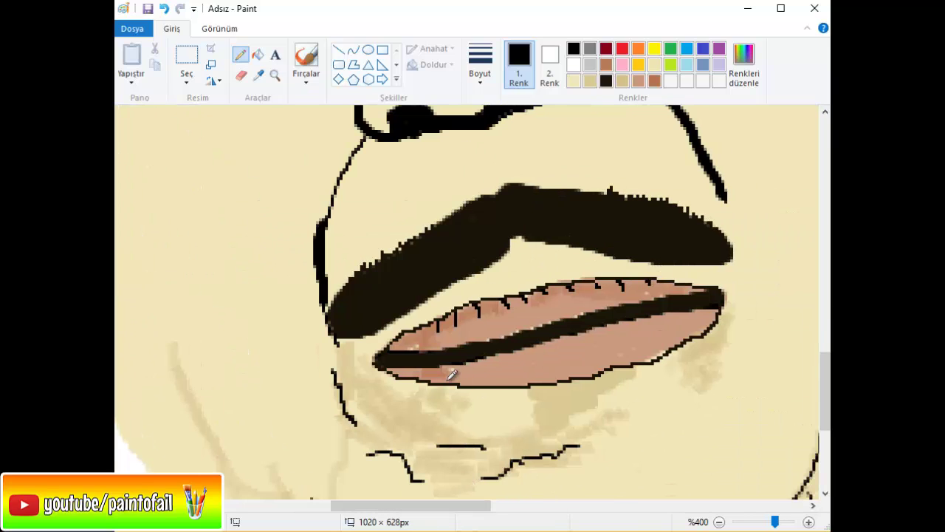
pyautogui.moveTo(452, 374); pyautogui.dragTo(452, 384)
pyautogui.moveTo(476, 373); pyautogui.dragTo(478, 382)
pyautogui.moveTo(499, 375); pyautogui.dragTo(500, 385)
pyautogui.moveTo(555, 369); pyautogui.dragTo(556, 378)
pyautogui.moveTo(583, 365)
pyautogui.mouseDown()
pyautogui.moveTo(585, 374)
pyautogui.moveTo(621, 366)
pyautogui.mouseUp()
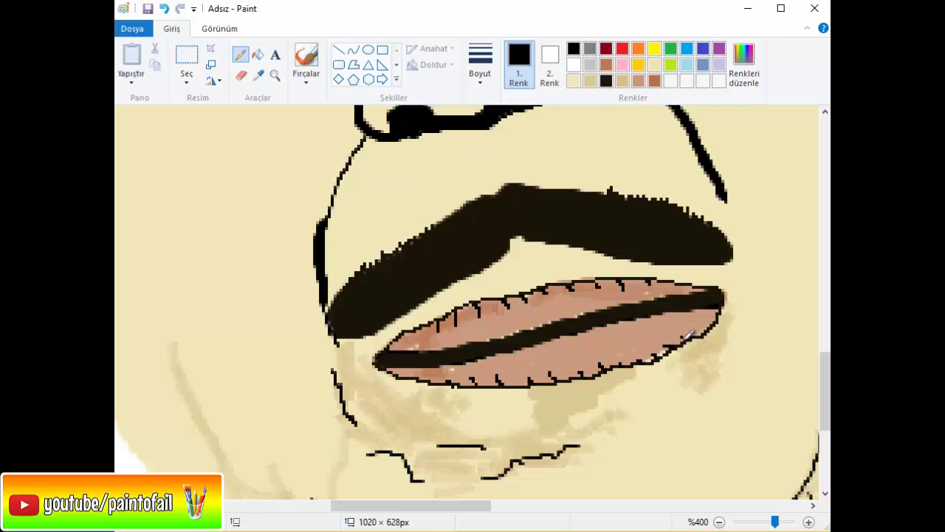
# - Zoom out to check the face, then pick the brush with a thick stroke width
pyautogui.click(719, 522)
pyautogui.click(719, 521)
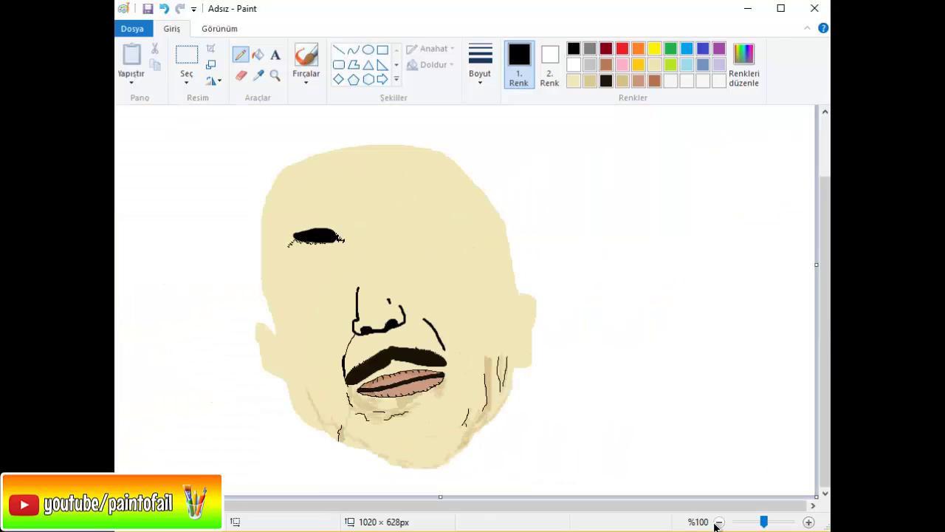
pyautogui.click(809, 522)
pyautogui.scroll(-3, 808, 489)
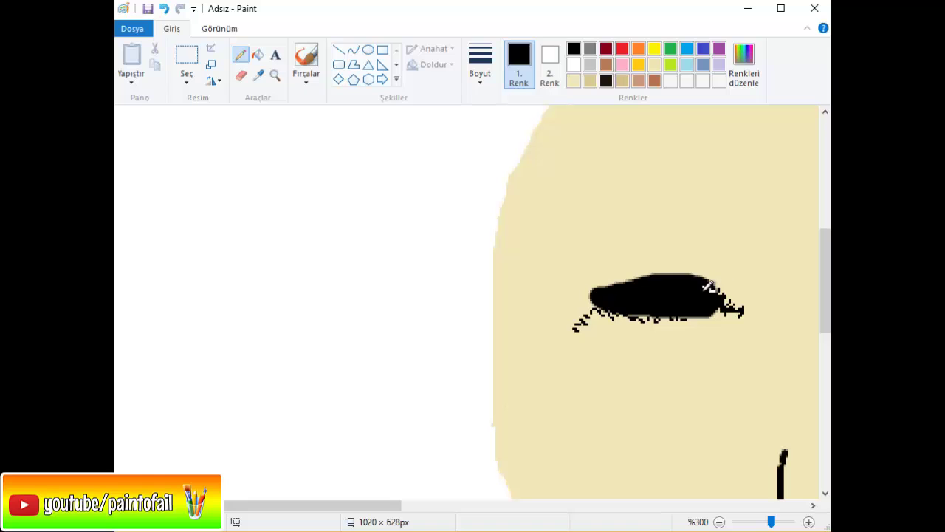
pyautogui.moveTo(399, 505); pyautogui.dragTo(477, 508)
pyautogui.click(480, 66)
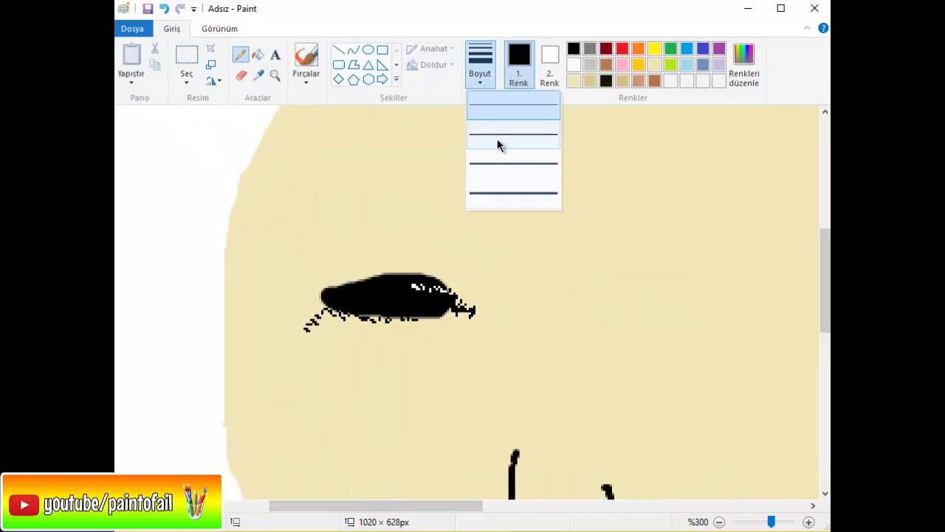
pyautogui.click(306, 59)
pyautogui.click(480, 66)
pyautogui.click(513, 193)
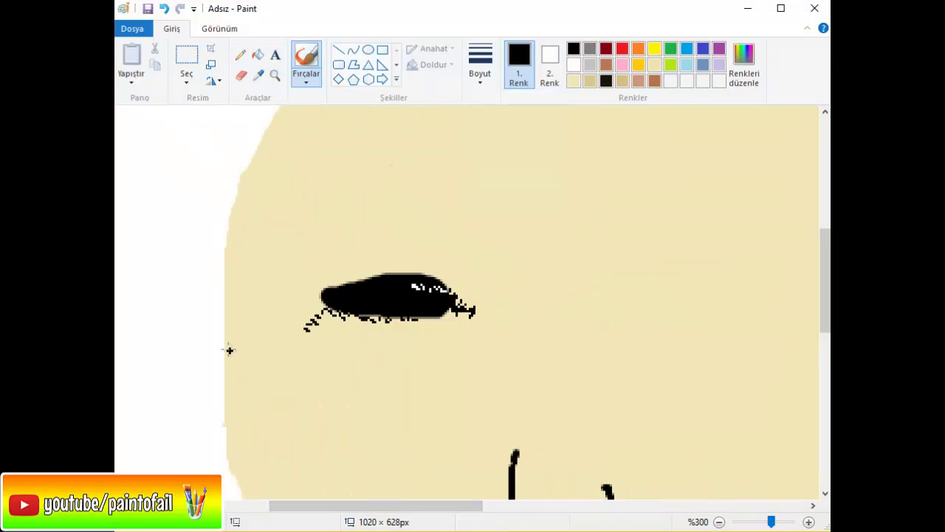
# - Brush the left glasses arm, the lens outline and an eye oval inside it
pyautogui.moveTo(228, 351)
pyautogui.mouseDown()
pyautogui.moveTo(270, 349)
pyautogui.moveTo(357, 318)
pyautogui.moveTo(446, 319)
pyautogui.moveTo(461, 360)
pyautogui.moveTo(443, 418)
pyautogui.moveTo(355, 437)
pyautogui.moveTo(299, 386)
pyautogui.moveTo(283, 349)
pyautogui.mouseUp()
pyautogui.scroll(-3, 302, 356)
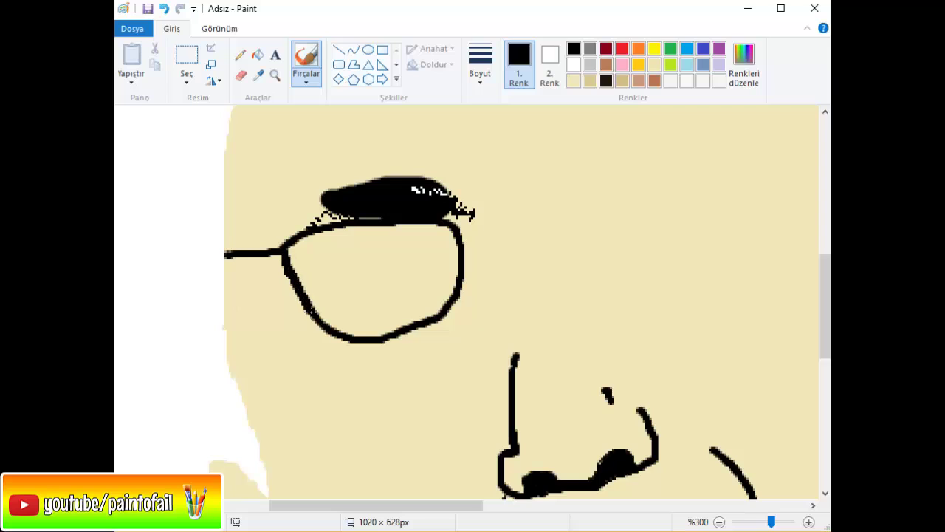
pyautogui.moveTo(307, 310)
pyautogui.mouseDown()
pyautogui.moveTo(403, 338)
pyautogui.moveTo(464, 275)
pyautogui.moveTo(442, 224)
pyautogui.mouseUp()
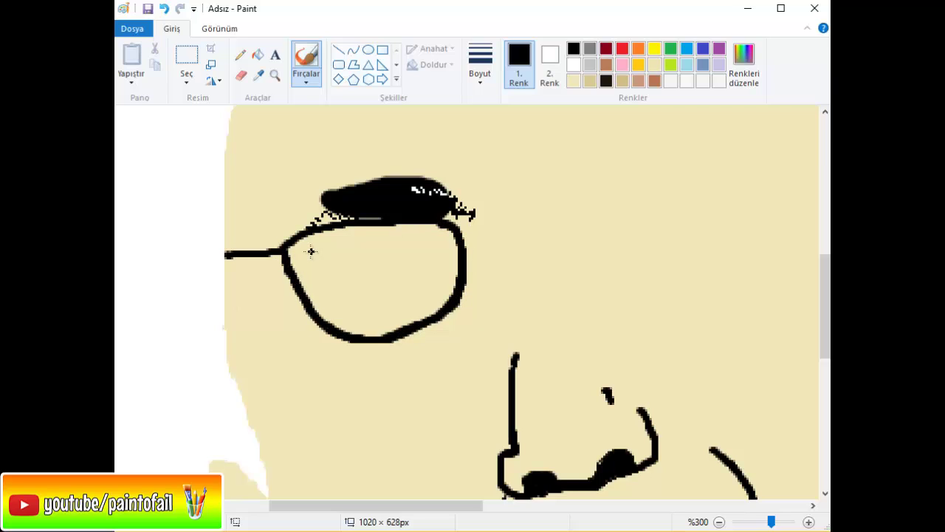
pyautogui.moveTo(327, 258)
pyautogui.mouseDown()
pyautogui.moveTo(392, 244)
pyautogui.moveTo(421, 254)
pyautogui.moveTo(384, 280)
pyautogui.moveTo(319, 273)
pyautogui.mouseUp()
# - Fill the eye oval with white
pyautogui.click(258, 55)
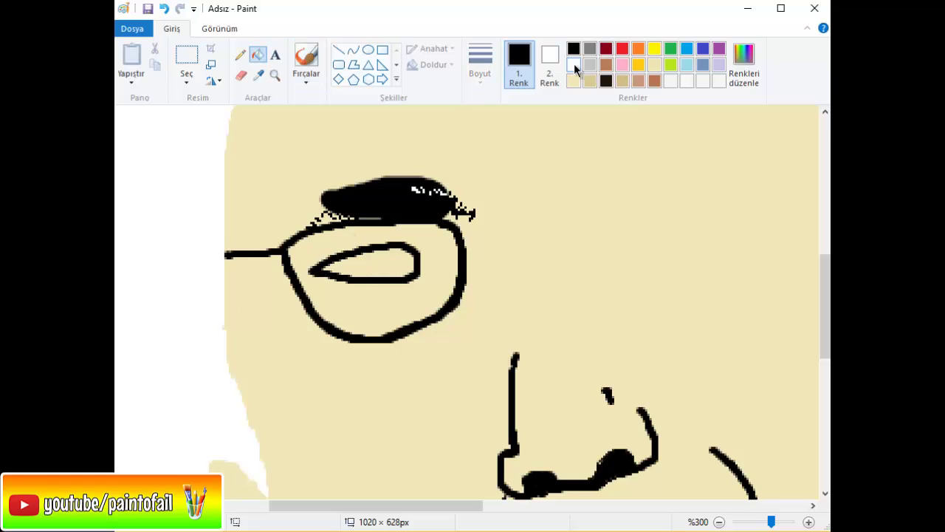
pyautogui.click(574, 64)
pyautogui.click(366, 264)
pyautogui.click(306, 63)
# - Mix a dark navy custom colour and dab a round pupil into the eye
pyautogui.click(743, 67)
pyautogui.moveTo(625, 222); pyautogui.dragTo(625, 281)
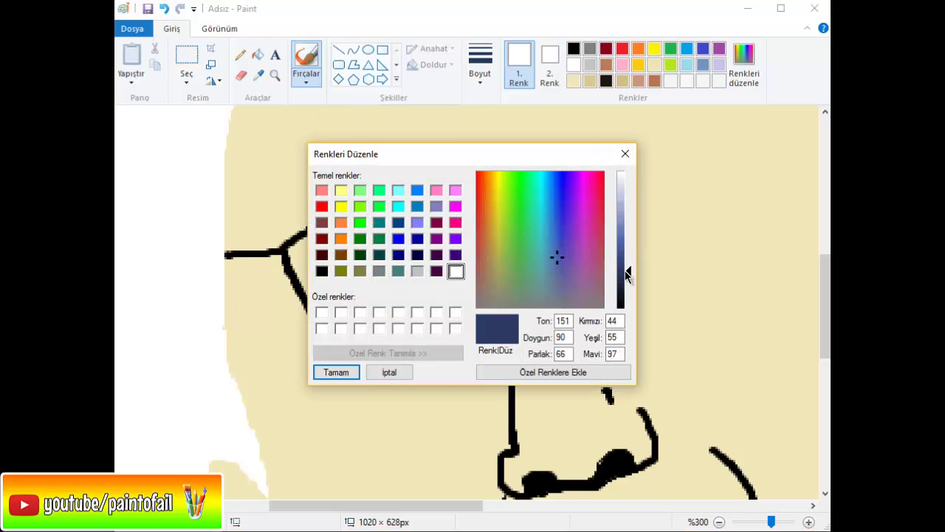
pyautogui.click(336, 371)
pyautogui.click(480, 65)
pyautogui.click(506, 195)
pyautogui.click(366, 270)
pyautogui.moveTo(366, 270); pyautogui.dragTo(372, 266)
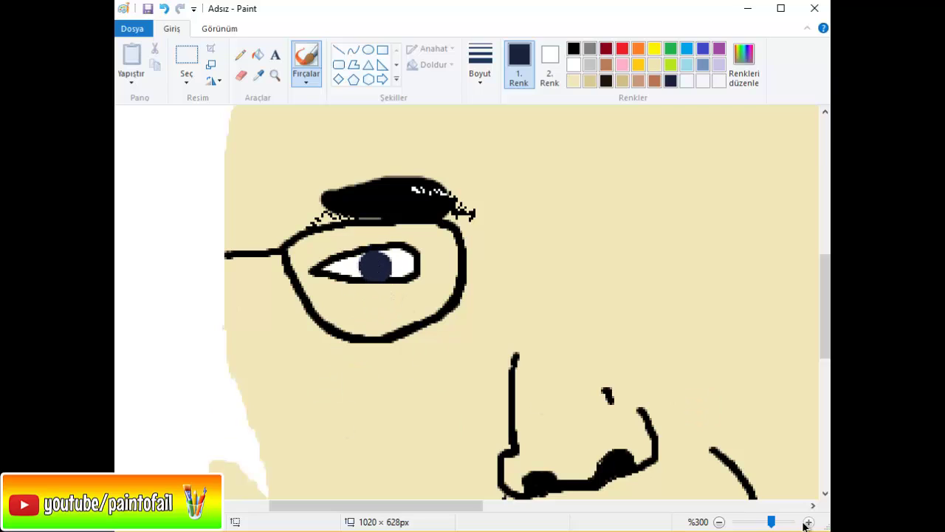
# - Darken the navy and cover the pupil's pale spots with the Pencil
pyautogui.click(744, 62)
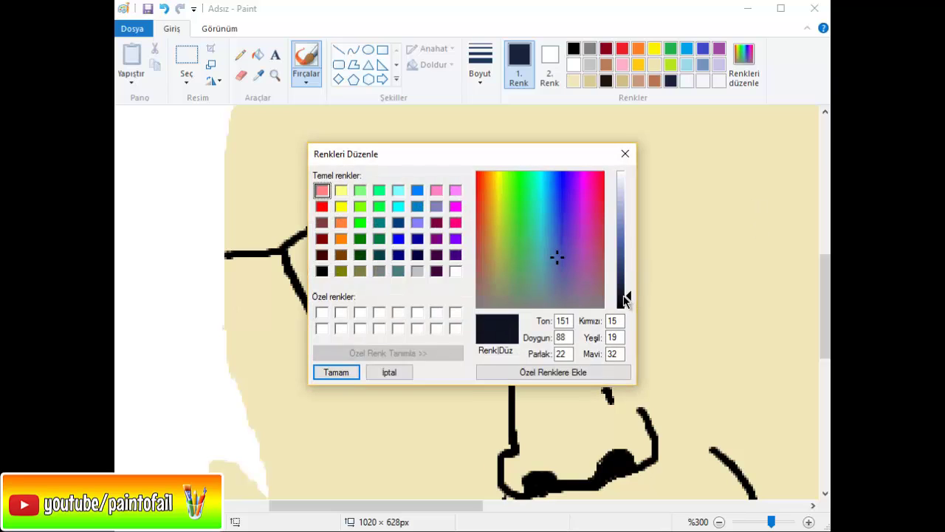
pyautogui.click(336, 372)
pyautogui.scroll(1, 415, 169)
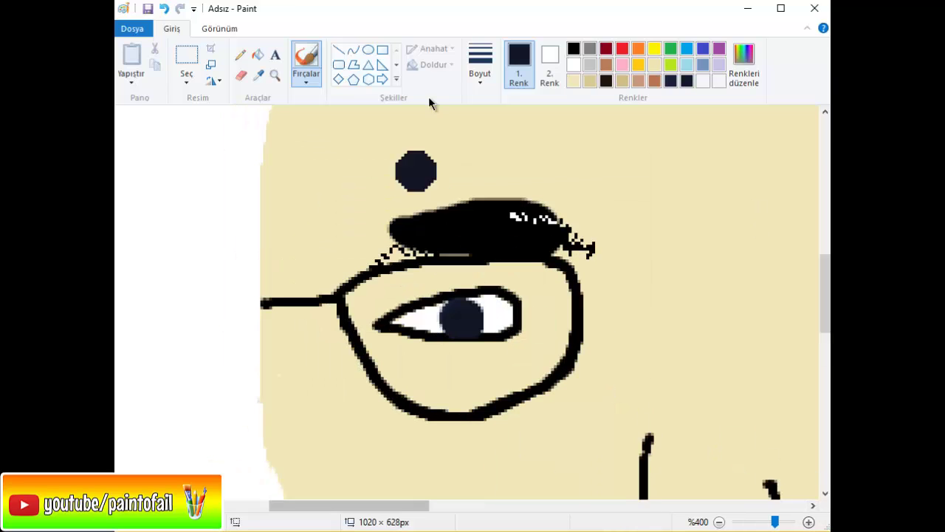
pyautogui.click(241, 54)
pyautogui.scroll(1, 455, 217)
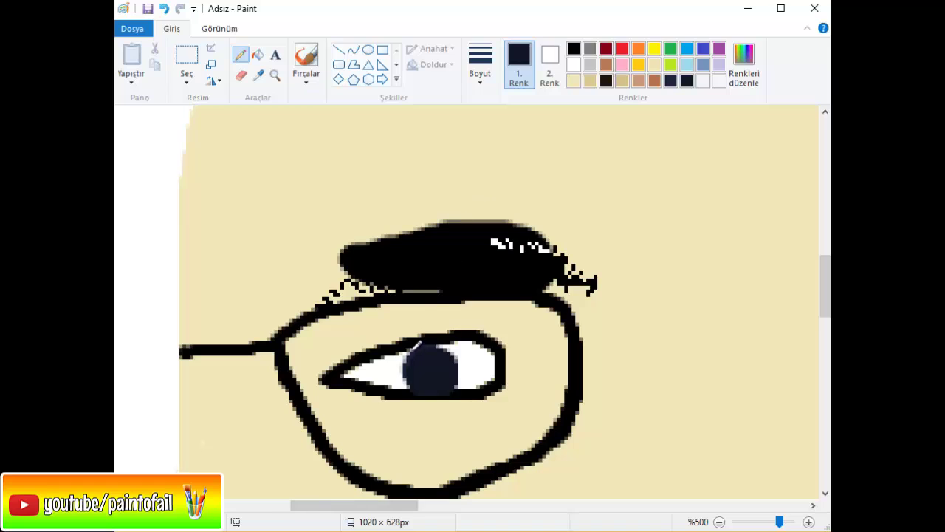
pyautogui.click(480, 66)
pyautogui.click(499, 129)
pyautogui.moveTo(423, 385); pyautogui.dragTo(445, 339)
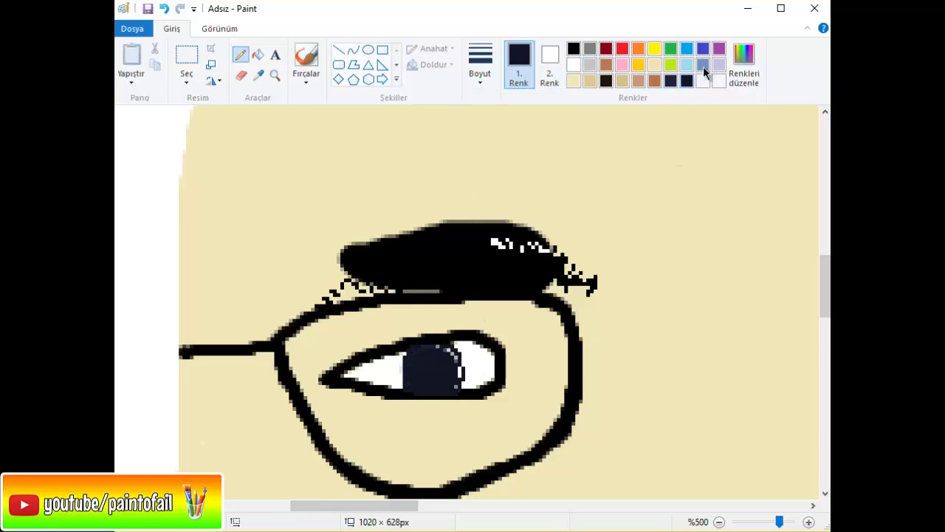
# - Paint the pupil's centre black, inspect it zoomed in, then return to the whole face
pyautogui.click(743, 63)
pyautogui.click(333, 372)
pyautogui.moveTo(411, 386)
pyautogui.mouseDown()
pyautogui.moveTo(458, 342)
pyautogui.moveTo(410, 381)
pyautogui.mouseUp()
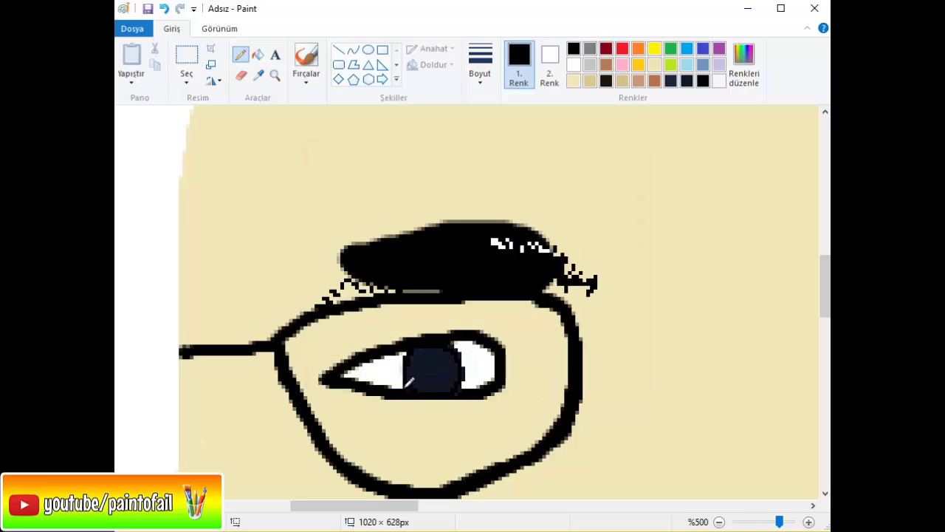
pyautogui.hotkey('alt', 'h')
pyautogui.press('b')
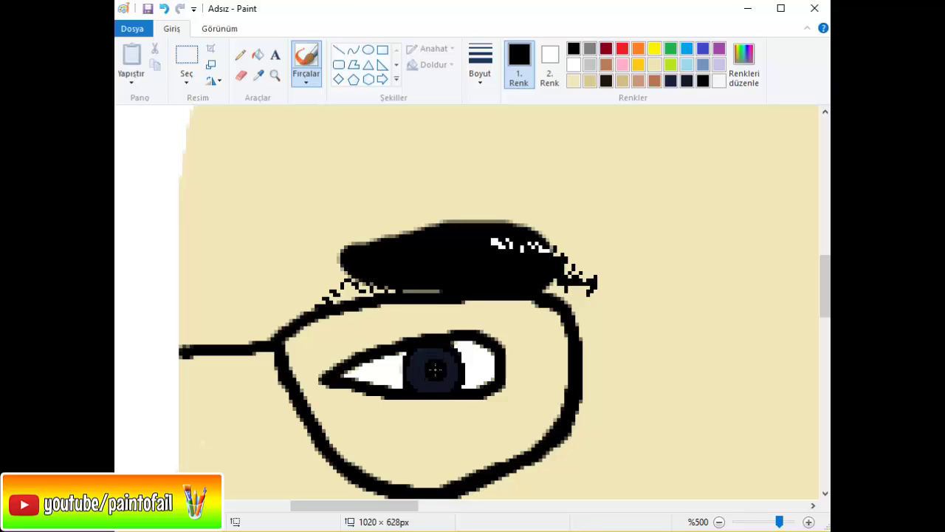
pyautogui.click(241, 55)
pyautogui.click(808, 523)
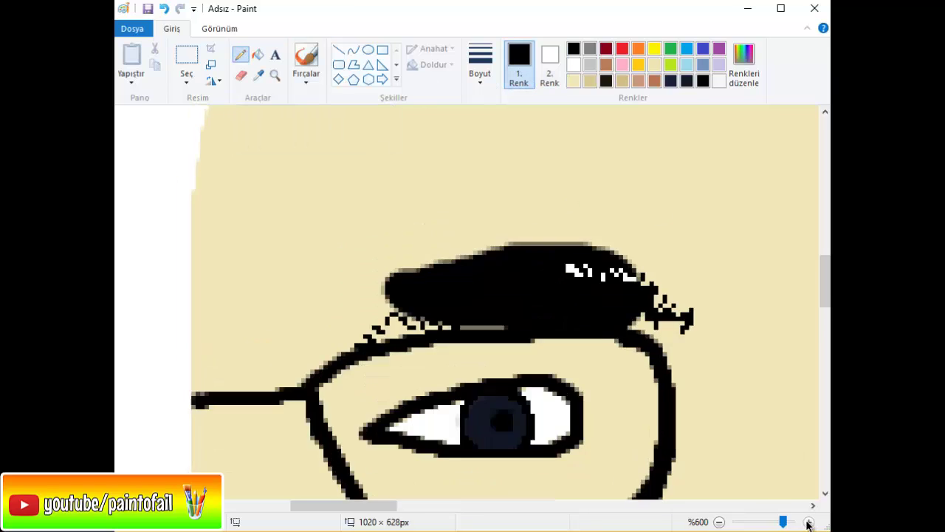
pyautogui.click(809, 523)
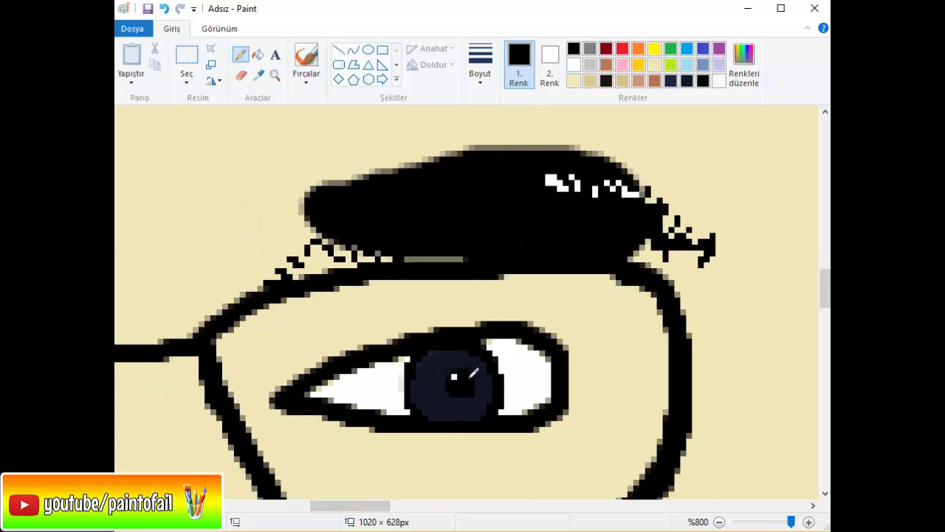
pyautogui.click(719, 522)
pyautogui.click(718, 522)
pyautogui.click(719, 522)
pyautogui.doubleClick(719, 522)
pyautogui.doubleClick(718, 523)
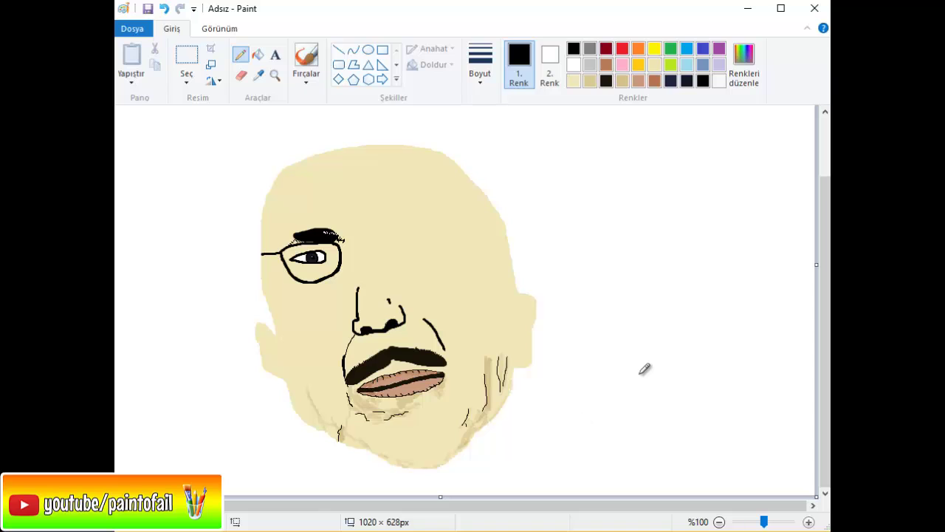
# - Brush a thick black glasses bridge toward the right lens
pyautogui.scroll(1, 718, 424)
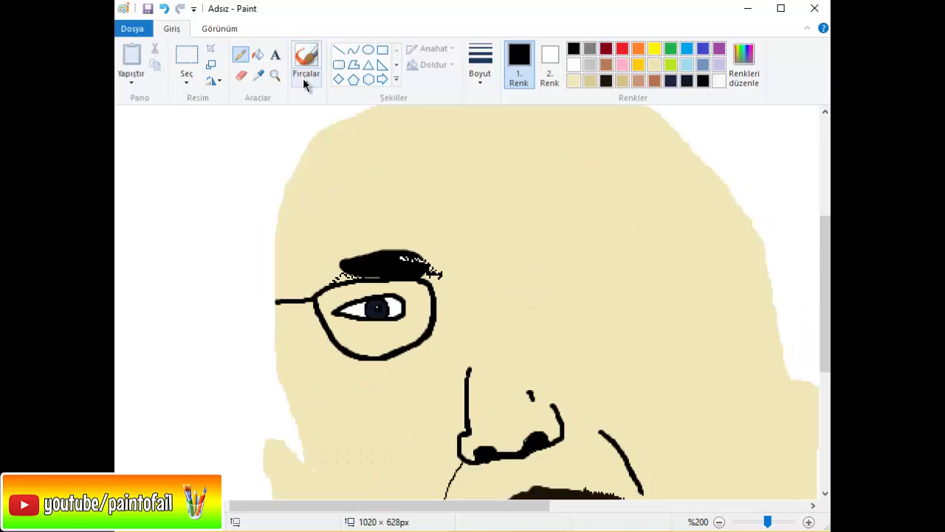
pyautogui.click(304, 59)
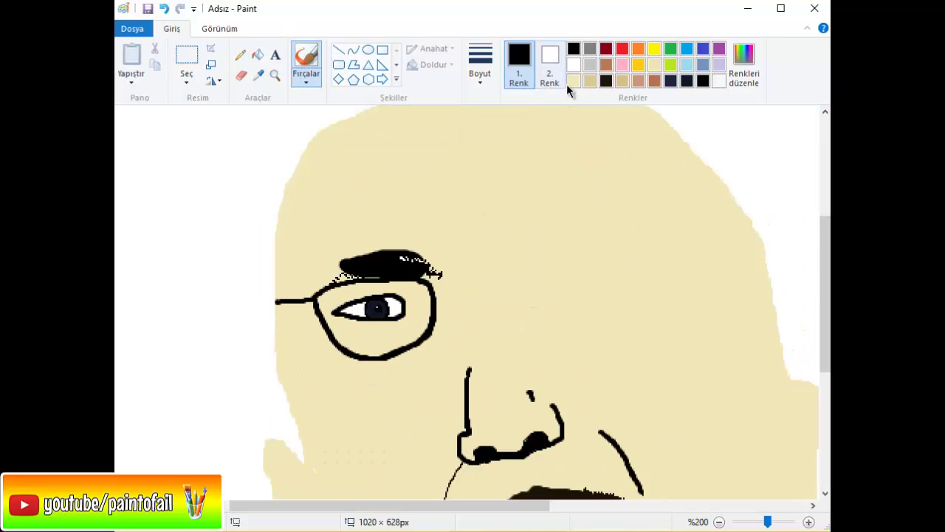
pyautogui.click(570, 81)
pyautogui.click(480, 66)
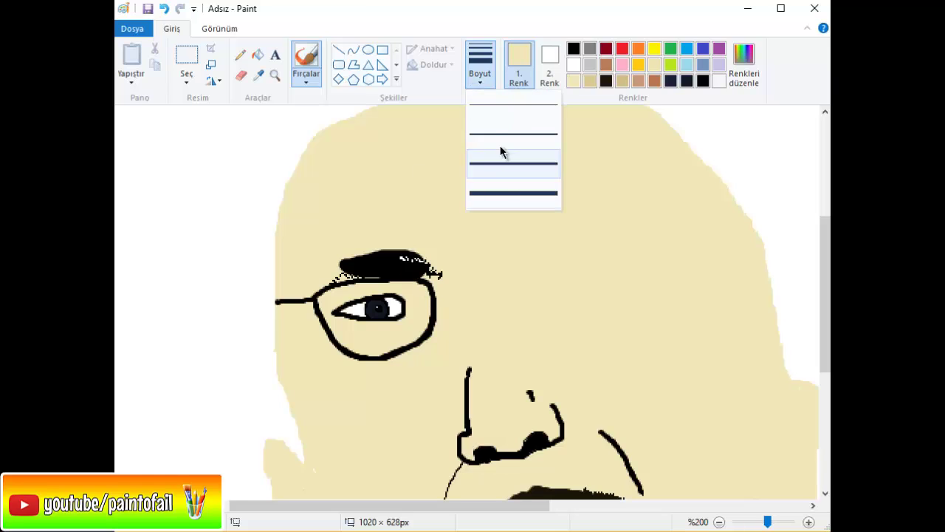
pyautogui.click(514, 134)
pyautogui.click(573, 49)
pyautogui.click(480, 66)
pyautogui.click(492, 172)
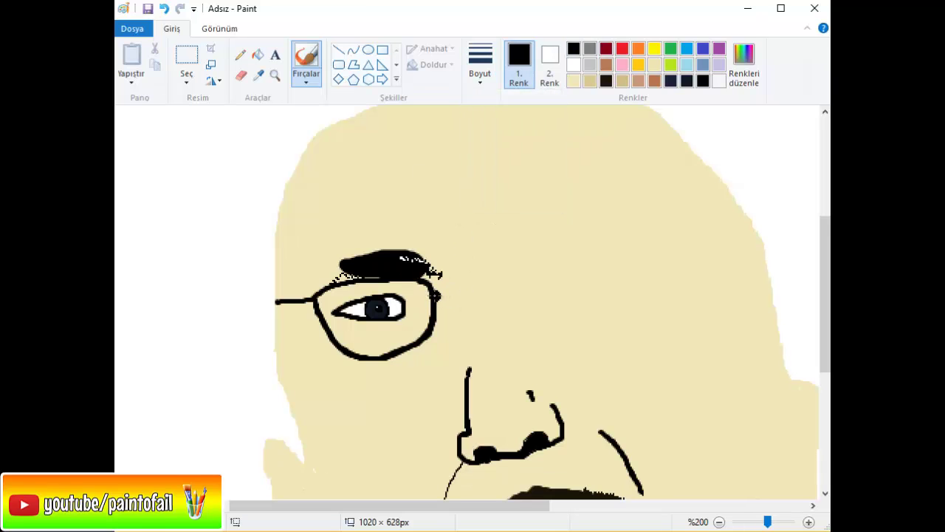
pyautogui.moveTo(435, 299); pyautogui.dragTo(526, 280)
# - Draw the right temple arm out from the lens with a different stroke width
pyautogui.click(480, 67)
pyautogui.click(513, 193)
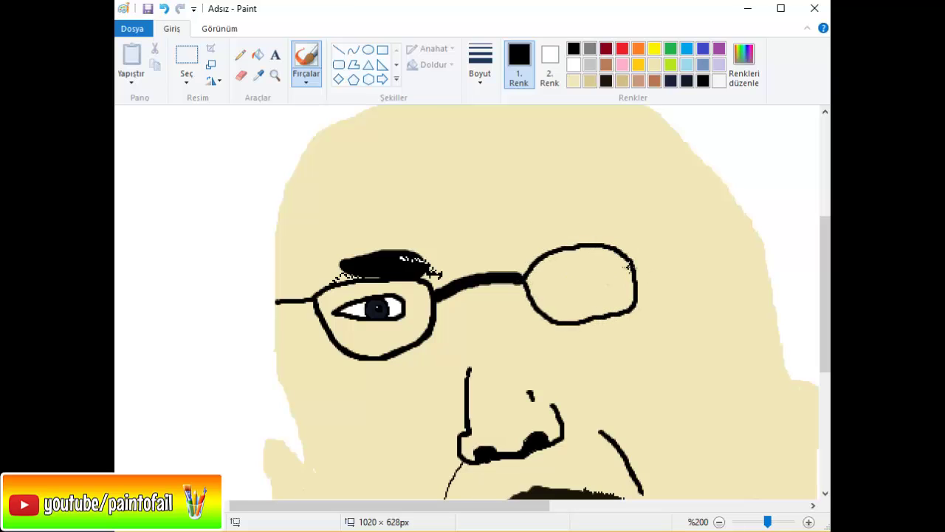
pyautogui.moveTo(635, 270); pyautogui.dragTo(748, 223)
pyautogui.click(719, 521)
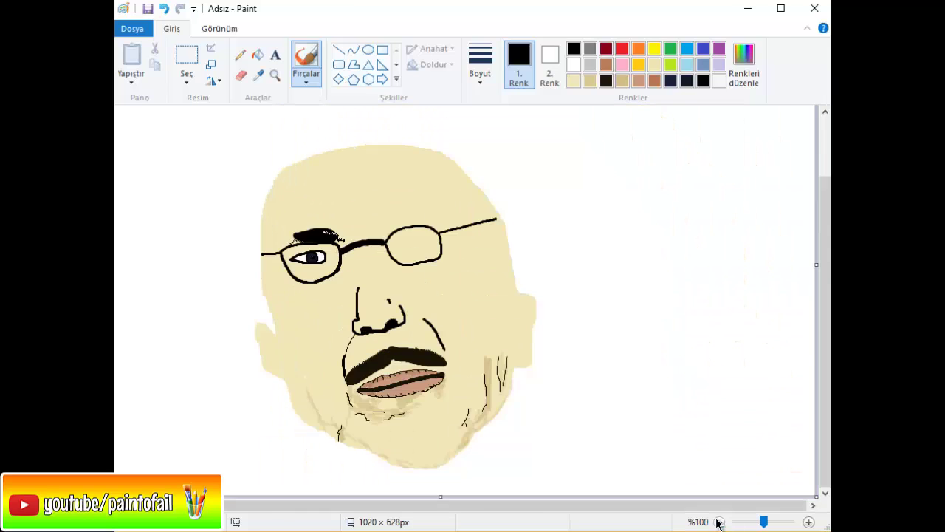
# - Zoom in on the glasses and choose a beige brush with a new stroke width
pyautogui.click(809, 521)
pyautogui.scroll(-1, 503, 499)
pyautogui.click(656, 65)
pyautogui.click(480, 67)
pyautogui.click(513, 193)
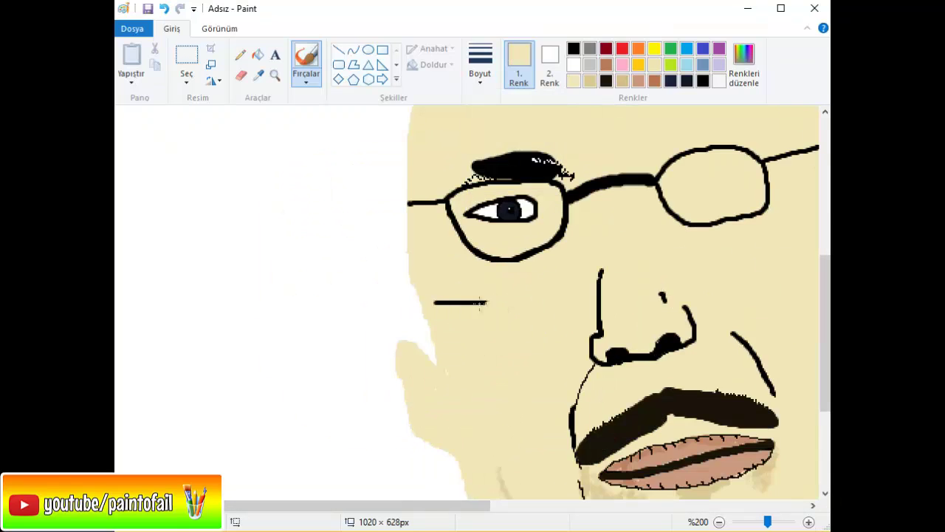
pyautogui.scroll(2, 794, 424)
pyautogui.moveTo(375, 506); pyautogui.dragTo(422, 506)
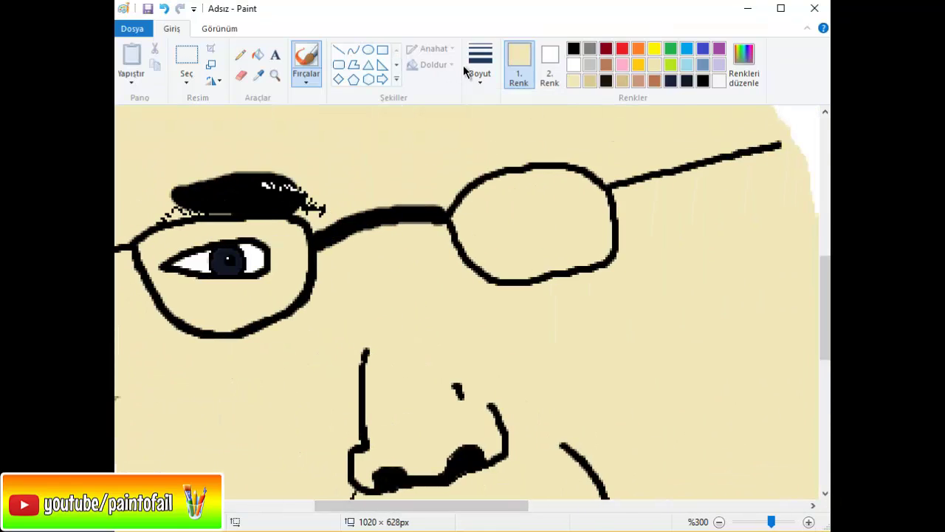
# - Draw a black right-eye oval, fill it white, and paint a dark navy pupil
pyautogui.click(574, 49)
pyautogui.moveTo(484, 222)
pyautogui.mouseDown()
pyautogui.moveTo(510, 205)
pyautogui.moveTo(576, 209)
pyautogui.moveTo(543, 240)
pyautogui.moveTo(484, 224)
pyautogui.mouseUp()
pyautogui.click(258, 54)
pyautogui.rightClick(530, 222)
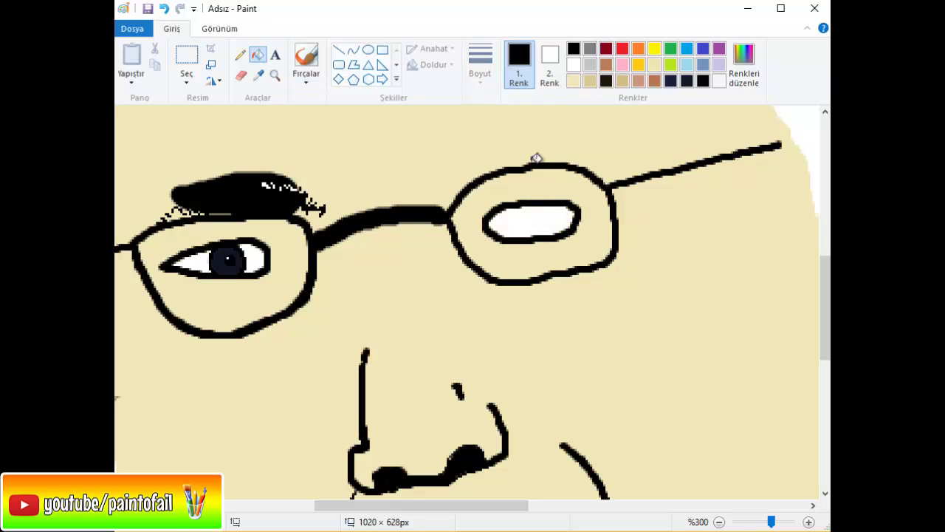
pyautogui.click(306, 58)
pyautogui.click(687, 80)
pyautogui.moveTo(531, 214)
pyautogui.mouseDown()
pyautogui.moveTo(523, 222)
pyautogui.moveTo(539, 222)
pyautogui.moveTo(542, 234)
pyautogui.mouseUp()
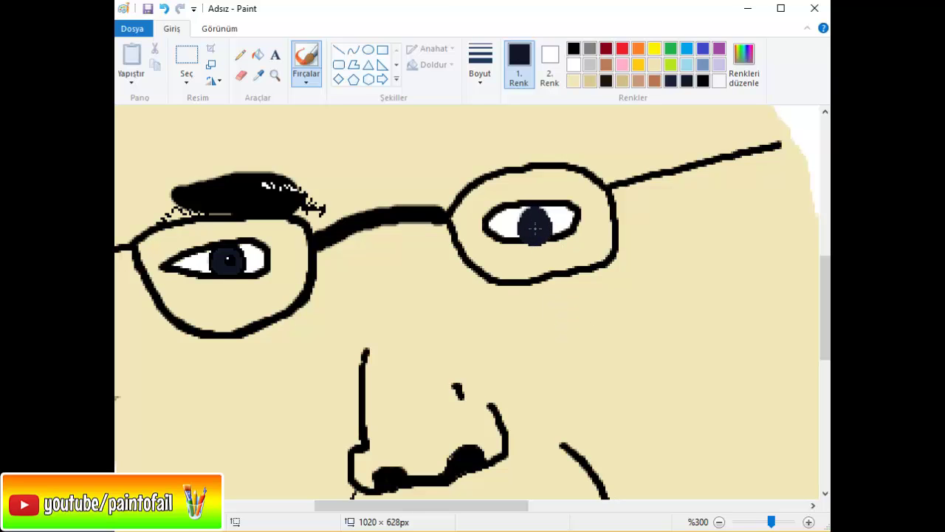
# - Zoom closer and trace a black single-pixel outline around the navy pupil
pyautogui.click(809, 521)
pyautogui.click(809, 522)
pyautogui.moveTo(421, 505); pyautogui.dragTo(487, 506)
pyautogui.click(240, 55)
pyautogui.click(703, 80)
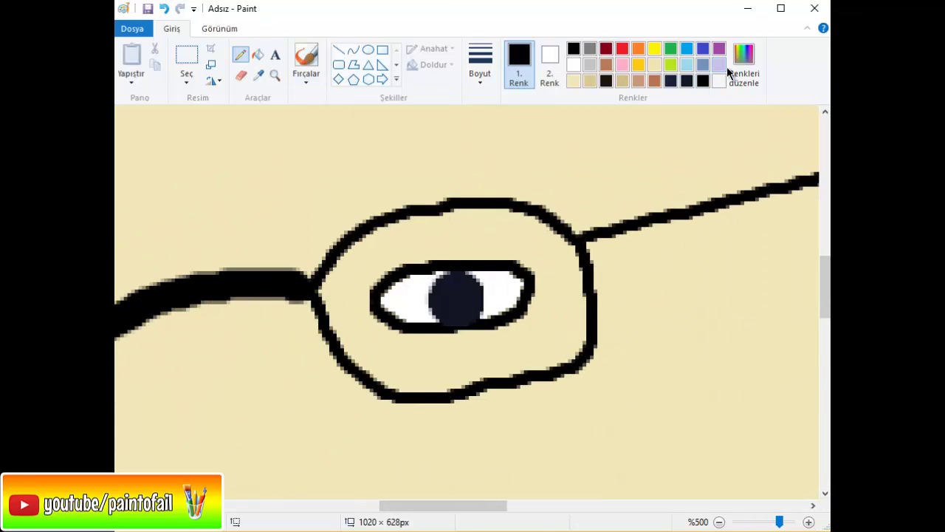
pyautogui.moveTo(447, 267)
pyautogui.mouseDown()
pyautogui.moveTo(454, 325)
pyautogui.moveTo(437, 273)
pyautogui.mouseUp()
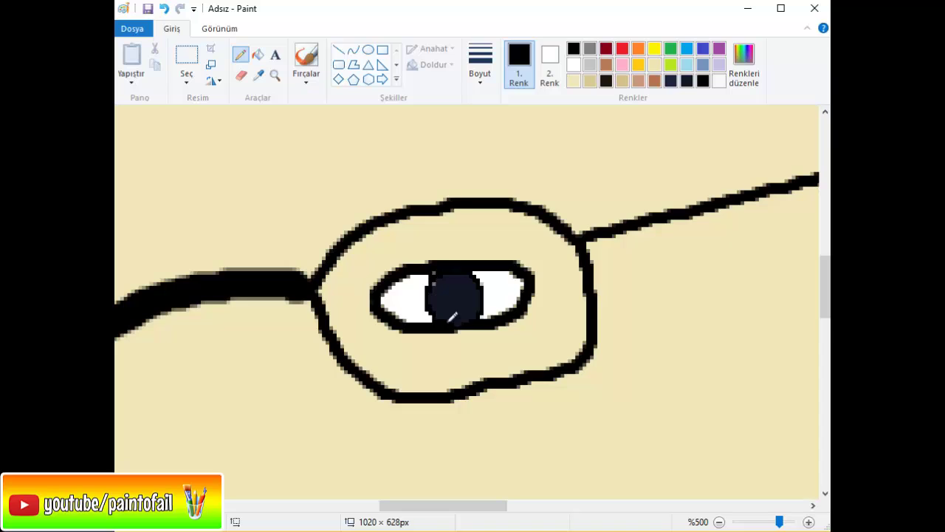
# - Add a white highlight pixel inside the pupil, then zoom back out to the whole face
pyautogui.click(306, 59)
pyautogui.click(480, 65)
pyautogui.click(497, 143)
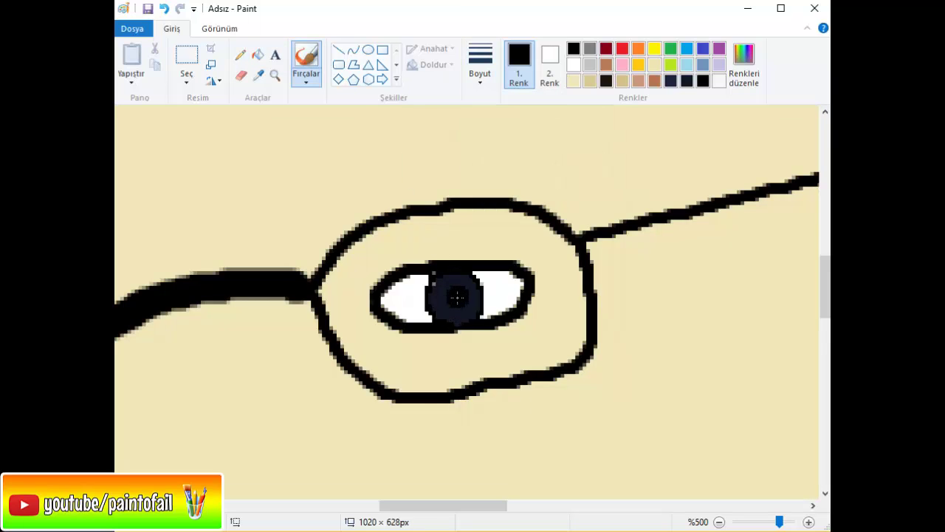
pyautogui.click(240, 55)
pyautogui.moveTo(779, 521); pyautogui.dragTo(787, 522)
pyautogui.rightClick(586, 369)
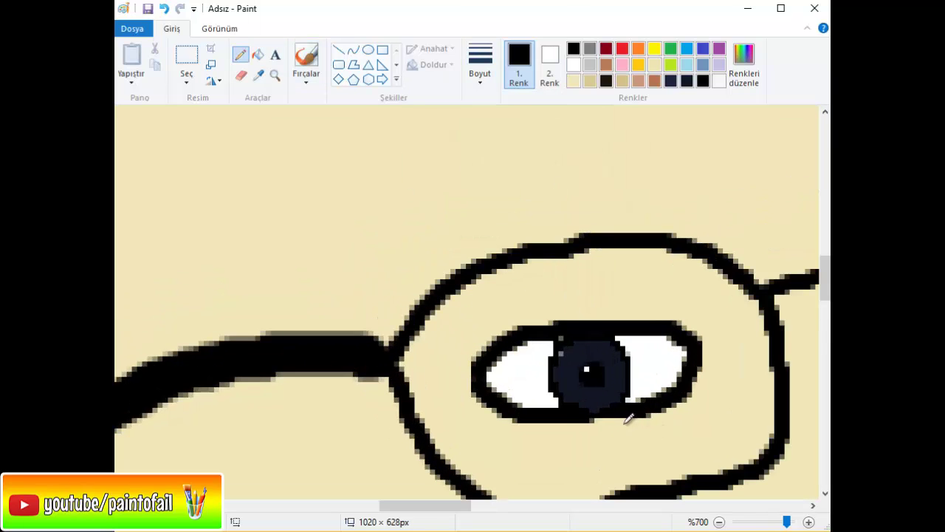
pyautogui.click(719, 522)
pyautogui.click(719, 521)
pyautogui.click(720, 522)
pyautogui.click(720, 521)
pyautogui.click(719, 522)
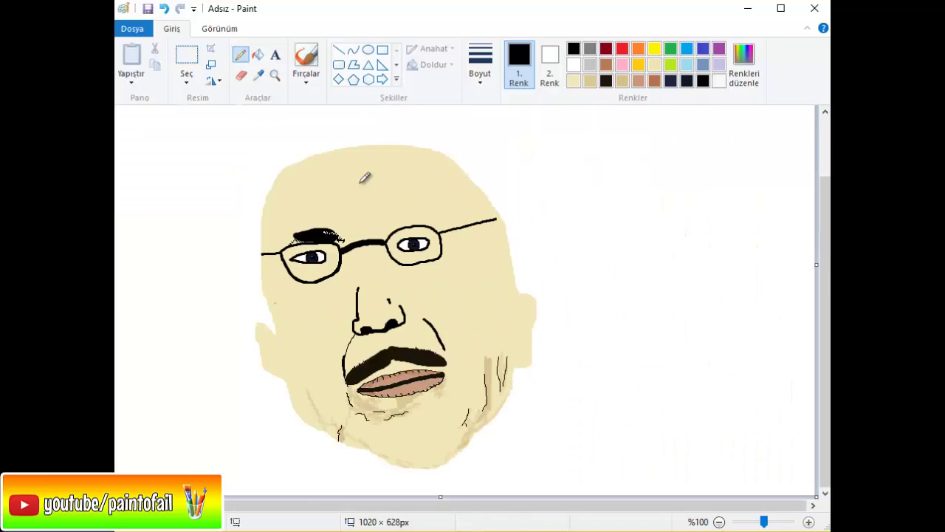
# - Box the eyes-and-glasses band and drag its handles to stretch it wider and taller
pyautogui.click(187, 55)
pyautogui.moveTo(255, 224); pyautogui.dragTo(561, 282)
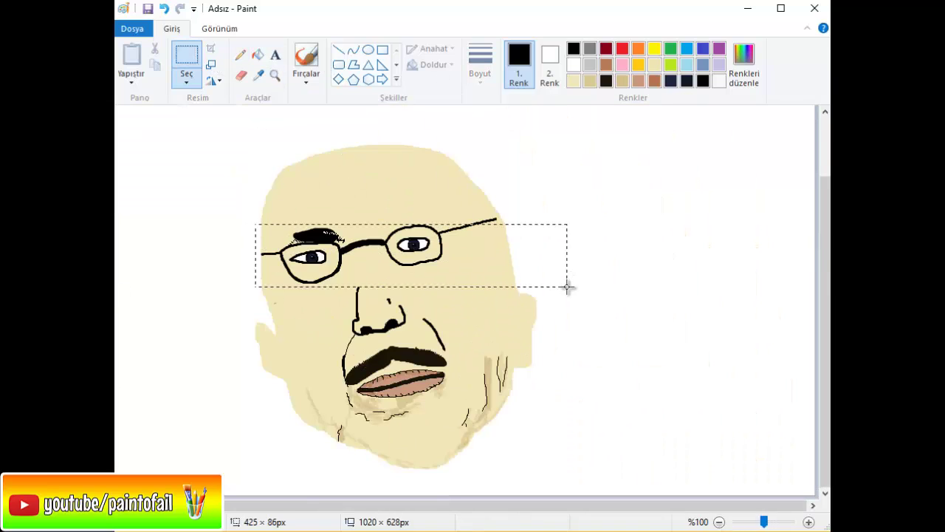
pyautogui.moveTo(561, 224); pyautogui.dragTo(591, 205)
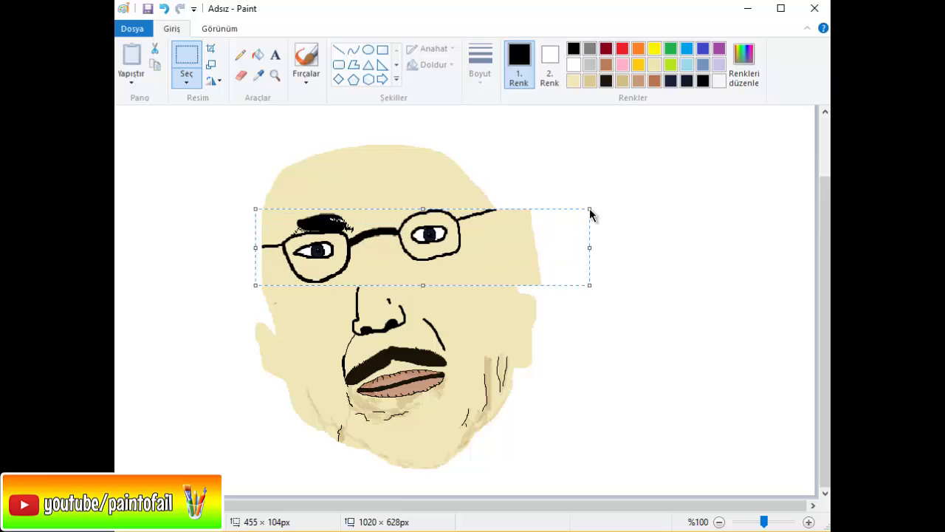
pyautogui.moveTo(590, 292); pyautogui.dragTo(662, 296)
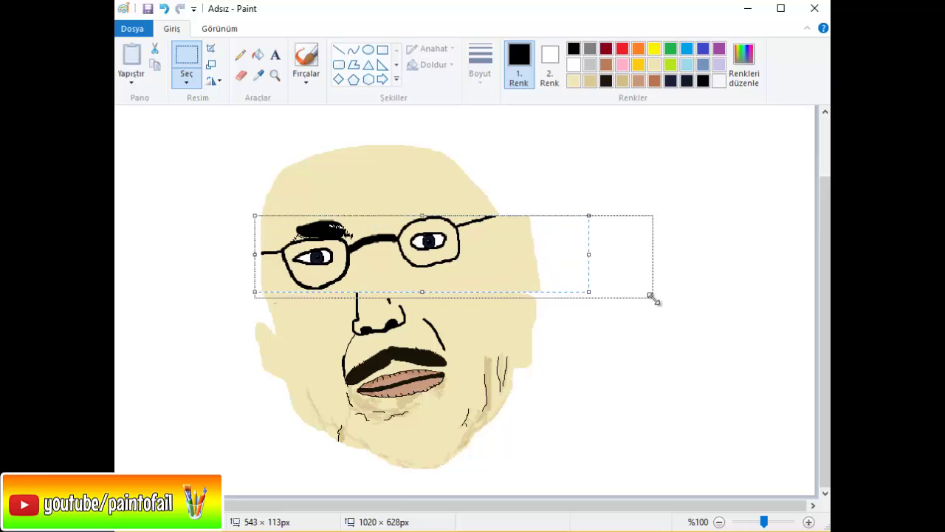
pyautogui.moveTo(661, 256); pyautogui.dragTo(606, 261)
pyautogui.click(306, 62)
pyautogui.click(573, 64)
pyautogui.click(480, 66)
# - Paint white over the jutting beige patch, then repaint the head's right edge in beige
pyautogui.click(521, 193)
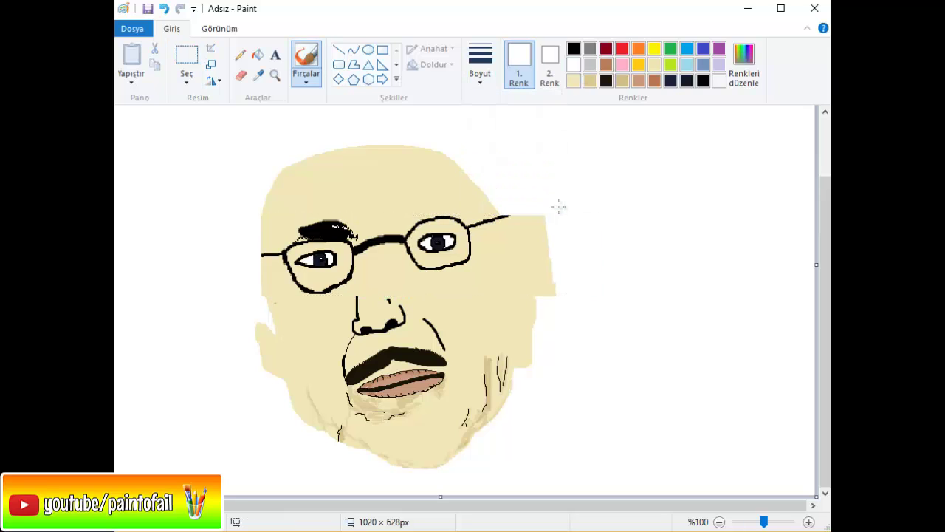
pyautogui.moveTo(508, 213)
pyautogui.mouseDown()
pyautogui.moveTo(522, 235)
pyautogui.moveTo(524, 208)
pyautogui.mouseUp()
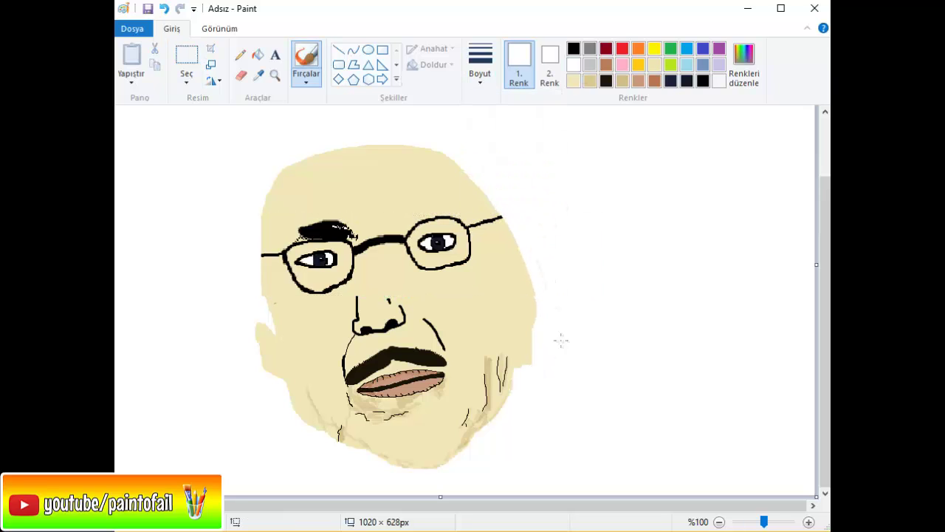
pyautogui.moveTo(521, 375); pyautogui.dragTo(527, 249)
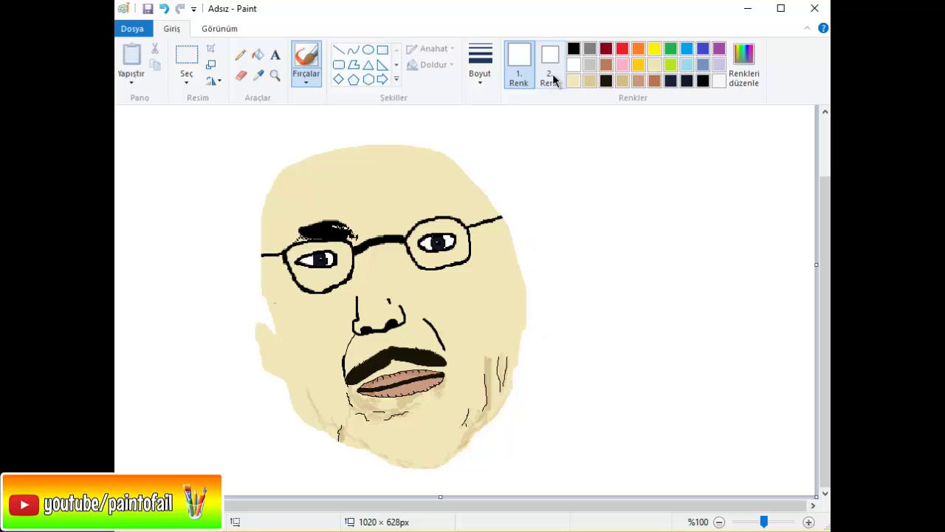
pyautogui.click(573, 81)
pyautogui.moveTo(531, 314); pyautogui.dragTo(526, 271)
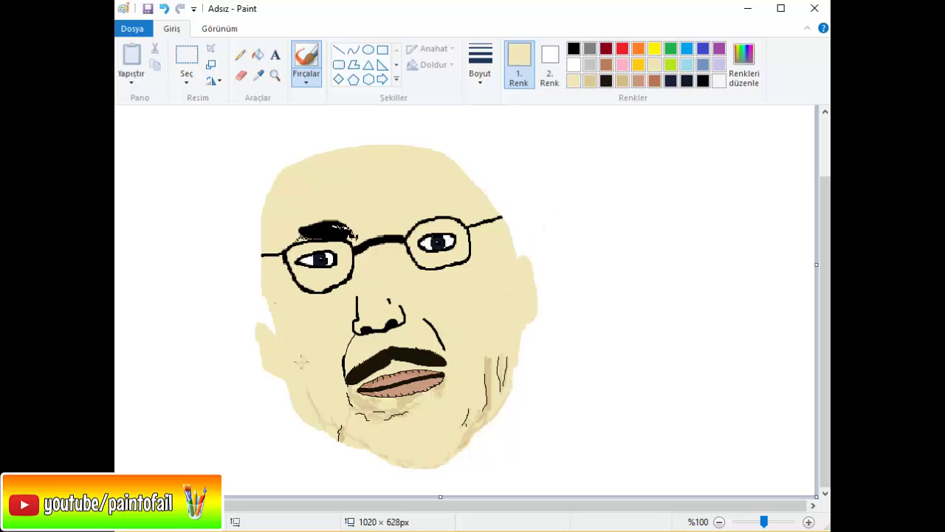
# - Brush a thick black eyebrow arching above the right lens, adjusting brush size and zoom
pyautogui.scroll(1, 569, 220)
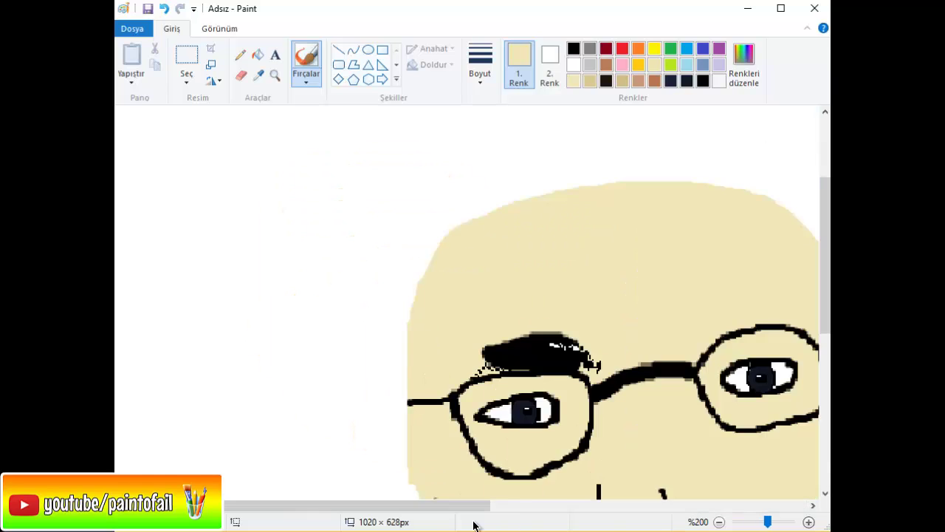
pyautogui.click(574, 48)
pyautogui.moveTo(512, 341)
pyautogui.mouseDown()
pyautogui.moveTo(536, 310)
pyautogui.moveTo(565, 304)
pyautogui.moveTo(604, 319)
pyautogui.mouseUp()
pyautogui.click(480, 63)
pyautogui.click(515, 185)
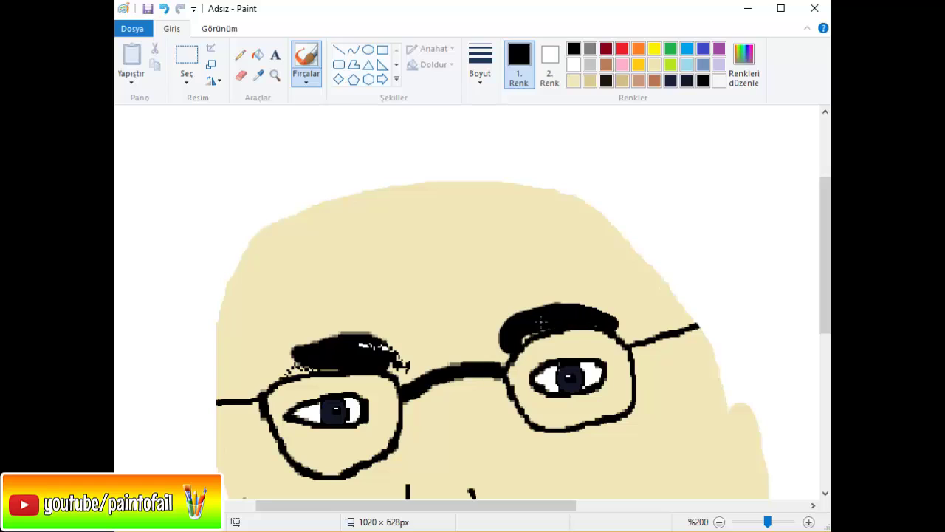
pyautogui.click(240, 54)
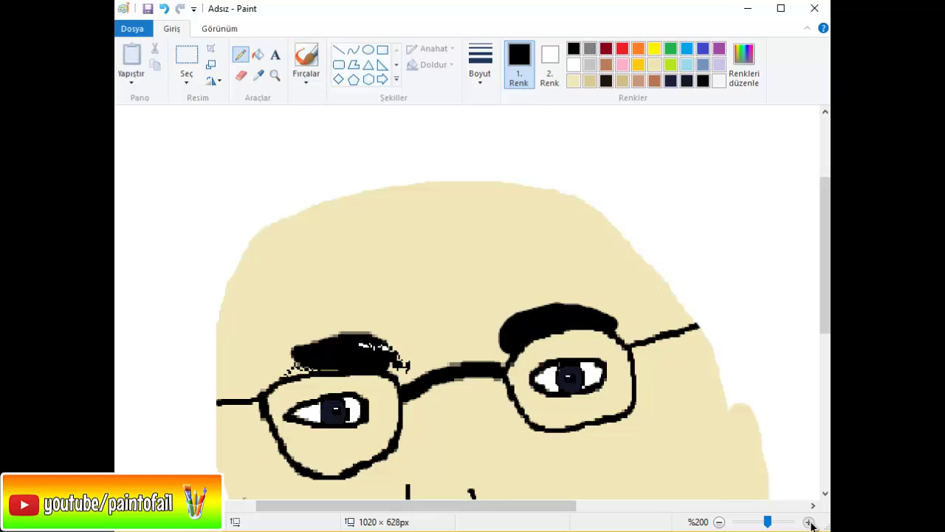
pyautogui.scroll(1, 595, 317)
pyautogui.click(306, 59)
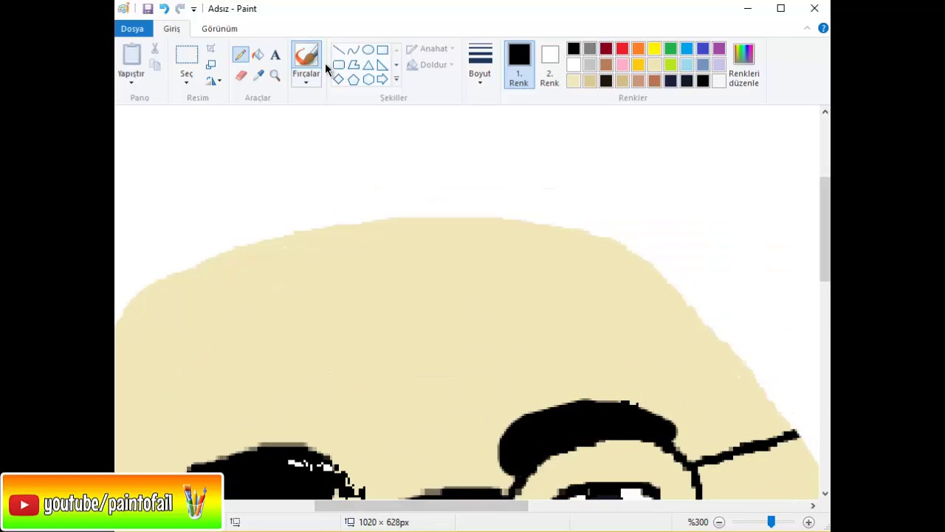
pyautogui.click(809, 521)
pyautogui.click(809, 521)
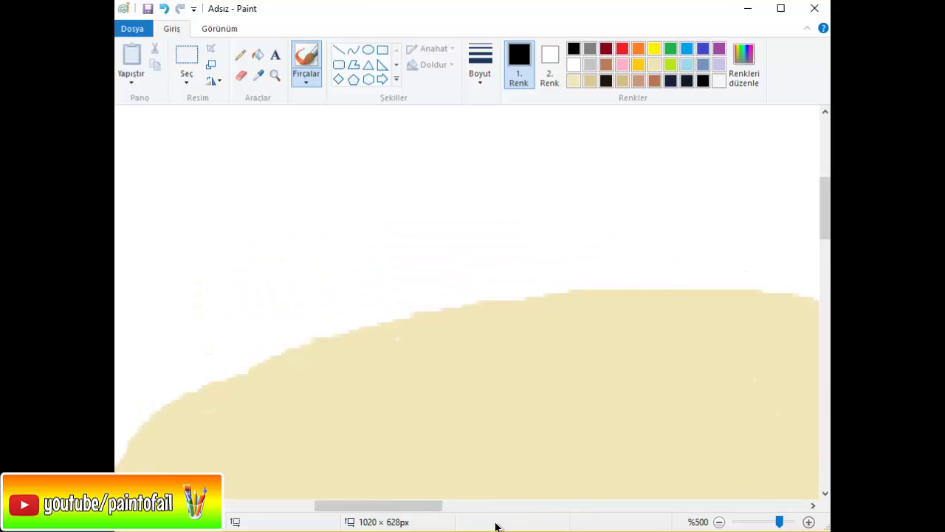
pyautogui.scroll(-2, 273, 222)
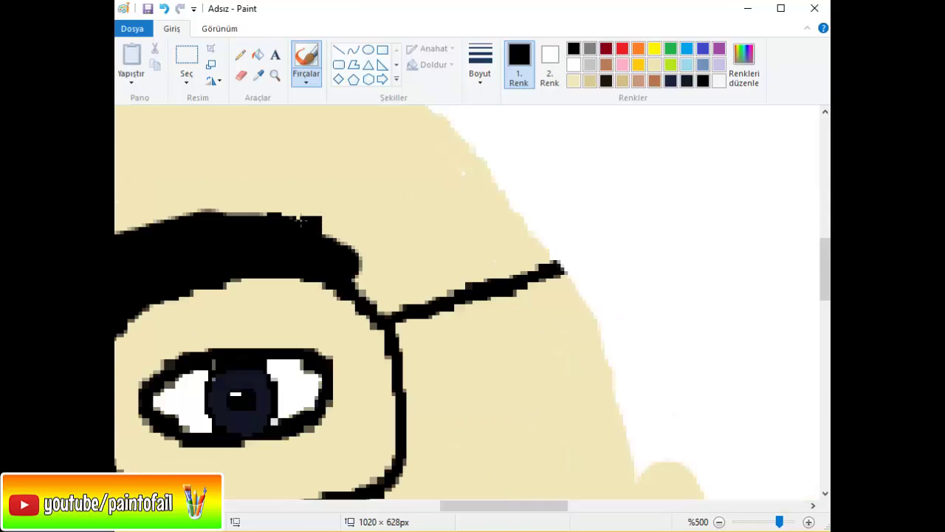
pyautogui.scroll(-3, 736, 522)
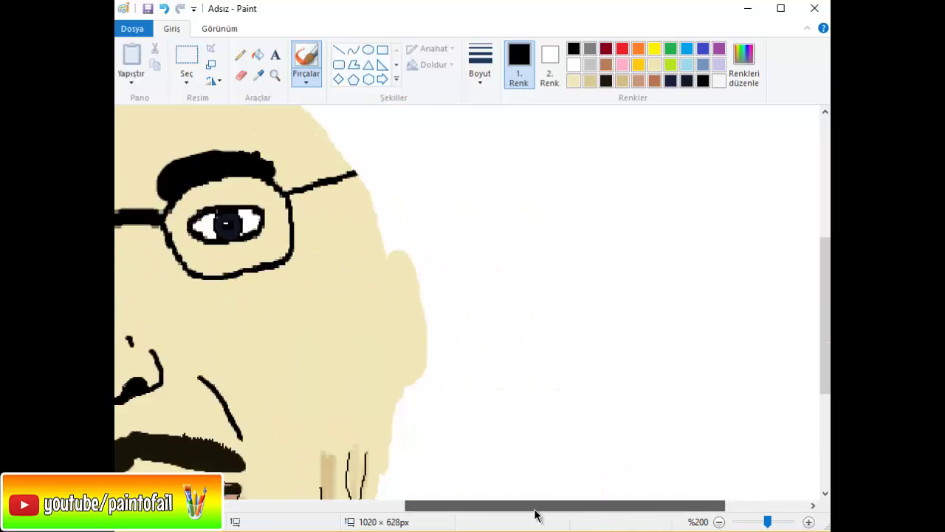
pyautogui.scroll(-1, 717, 483)
pyautogui.click(480, 74)
# - Outline the head's left side, top, right side and left ear in thick black strokes
pyautogui.click(513, 105)
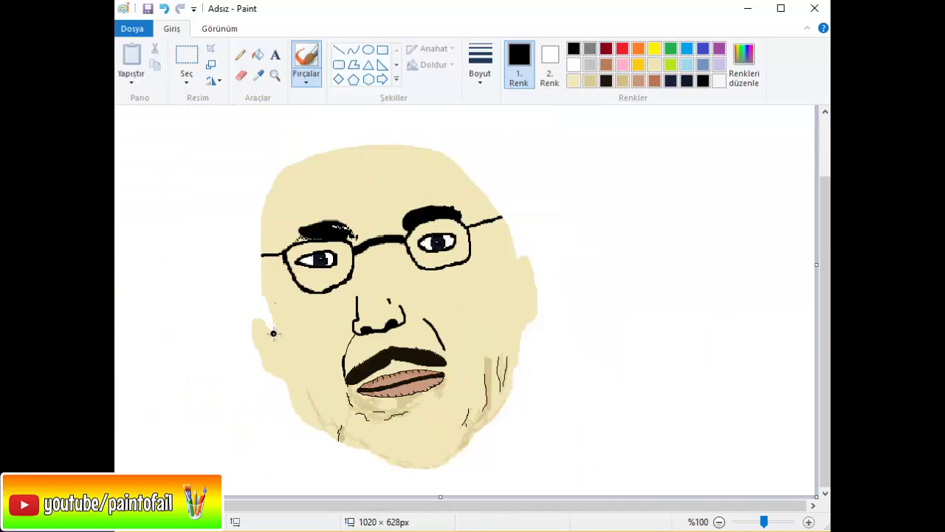
pyautogui.moveTo(273, 330)
pyautogui.mouseDown()
pyautogui.moveTo(260, 211)
pyautogui.moveTo(296, 161)
pyautogui.mouseUp()
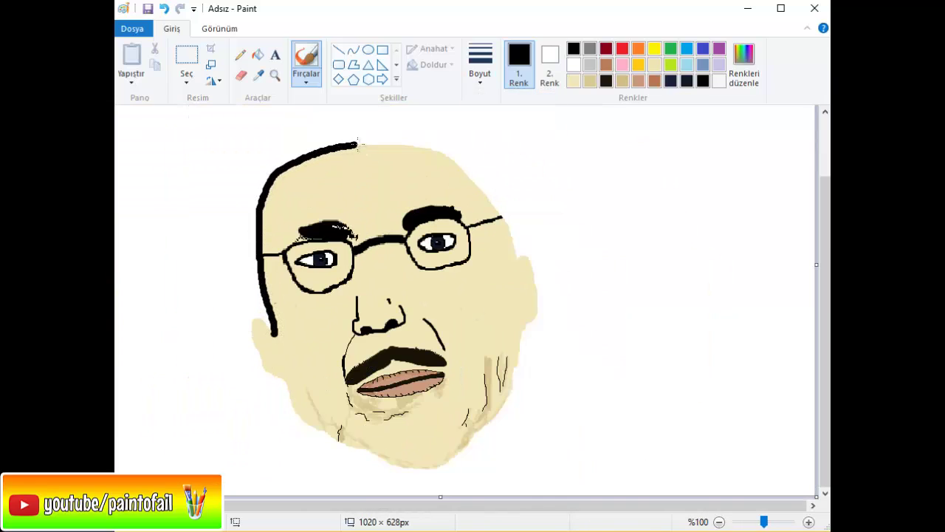
pyautogui.moveTo(357, 144)
pyautogui.mouseDown()
pyautogui.moveTo(449, 151)
pyautogui.moveTo(461, 161)
pyautogui.mouseUp()
pyautogui.moveTo(508, 220); pyautogui.dragTo(519, 255)
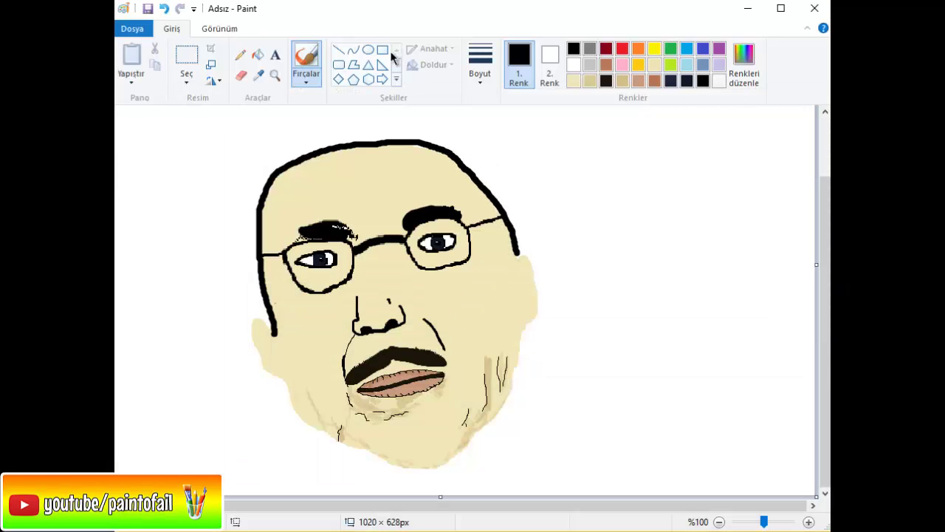
pyautogui.moveTo(254, 312); pyautogui.dragTo(238, 278)
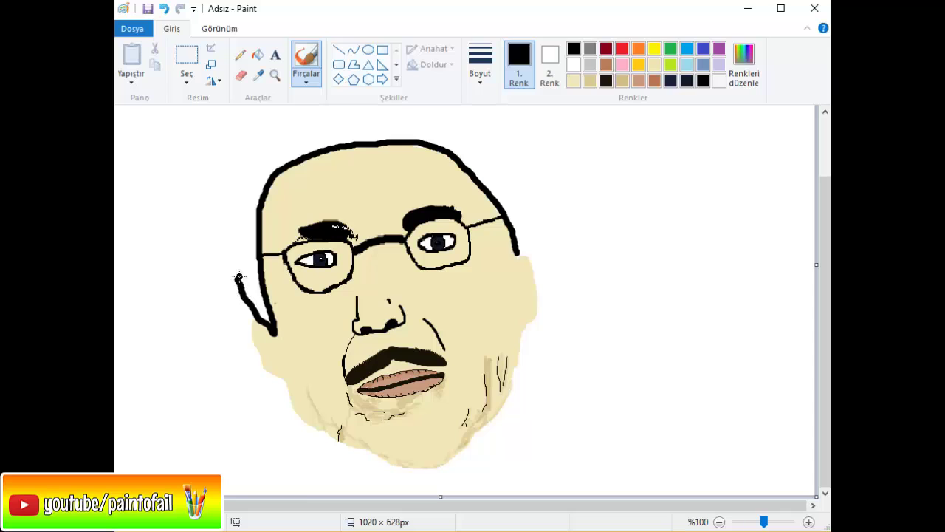
pyautogui.moveTo(259, 309)
pyautogui.mouseDown()
pyautogui.moveTo(245, 279)
pyautogui.moveTo(434, 178)
pyautogui.moveTo(523, 331)
pyautogui.mouseUp()
# - Bucket-fill the hair area black and thicken its top-right edge
pyautogui.click(257, 54)
pyautogui.click(367, 207)
pyautogui.click(305, 63)
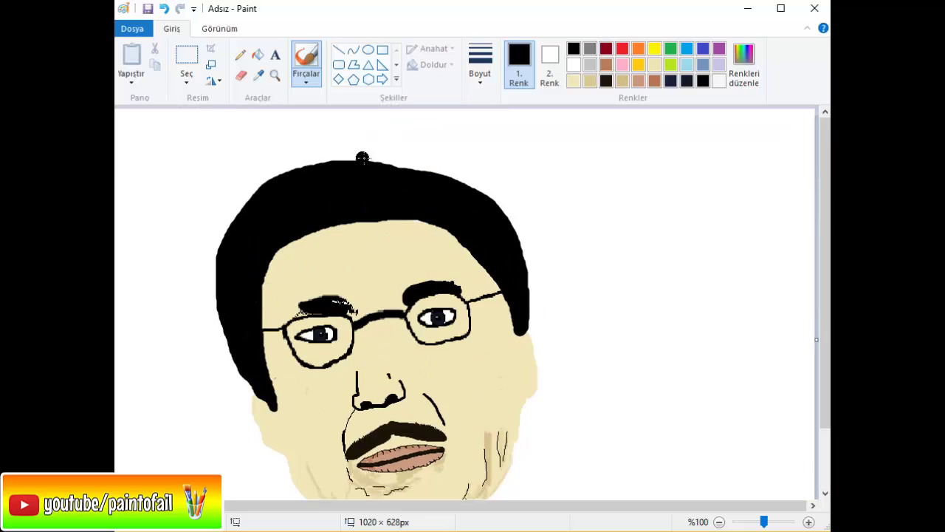
pyautogui.moveTo(362, 157); pyautogui.dragTo(491, 214)
# - Brush white over the hair's left, top and top-right edges to trim them back
pyautogui.click(574, 64)
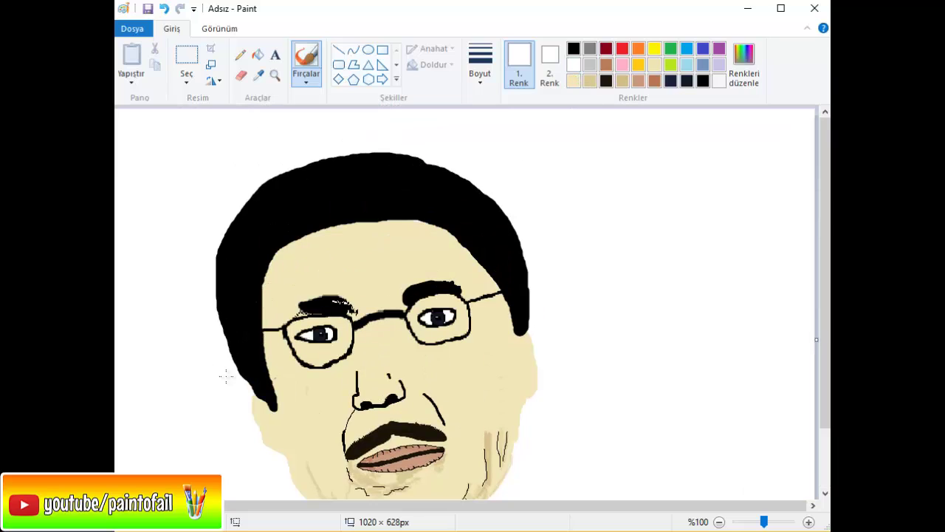
pyautogui.moveTo(228, 376)
pyautogui.mouseDown()
pyautogui.moveTo(221, 259)
pyautogui.moveTo(283, 167)
pyautogui.mouseUp()
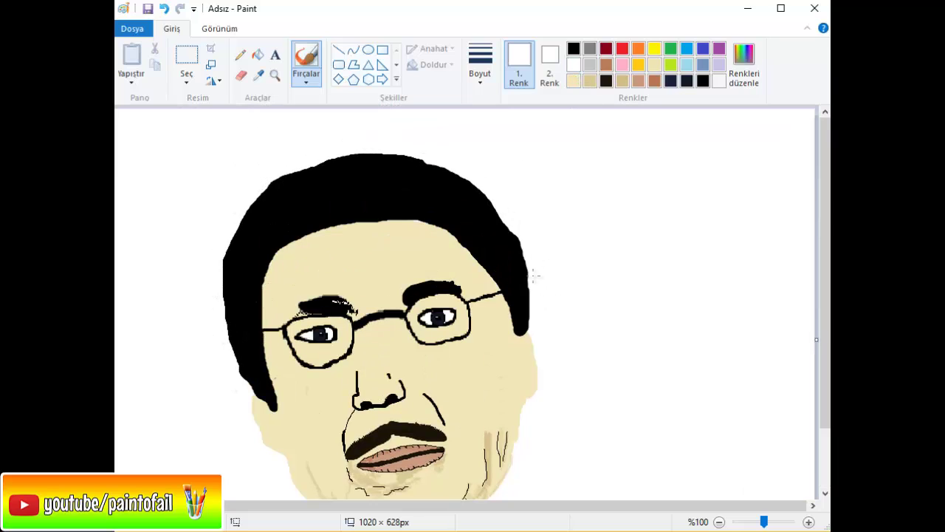
pyautogui.moveTo(502, 198); pyautogui.dragTo(331, 151)
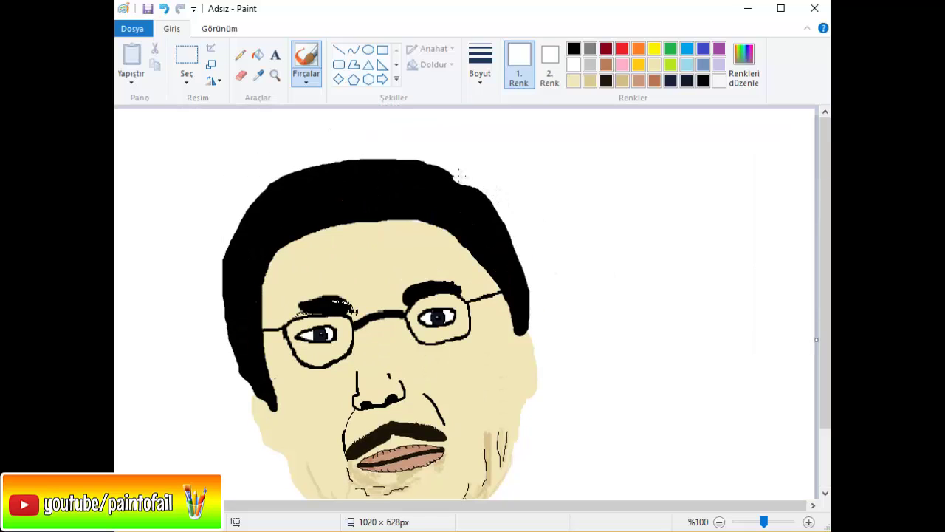
pyautogui.moveTo(458, 175)
pyautogui.mouseDown()
pyautogui.moveTo(384, 163)
pyautogui.moveTo(226, 225)
pyautogui.mouseUp()
pyautogui.moveTo(421, 178); pyautogui.dragTo(220, 257)
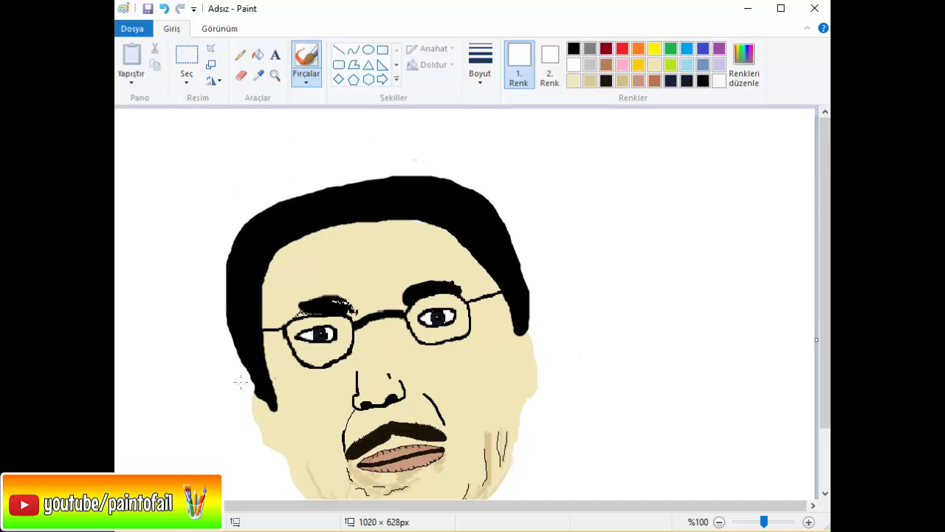
pyautogui.moveTo(225, 323)
pyautogui.mouseDown()
pyautogui.moveTo(251, 221)
pyautogui.moveTo(392, 183)
pyautogui.moveTo(380, 174)
pyautogui.moveTo(313, 181)
pyautogui.mouseUp()
# - Further smooth the crown into a curve and slim the hair's left outer edge in white
pyautogui.moveTo(427, 194)
pyautogui.mouseDown()
pyautogui.moveTo(506, 225)
pyautogui.moveTo(219, 263)
pyautogui.mouseUp()
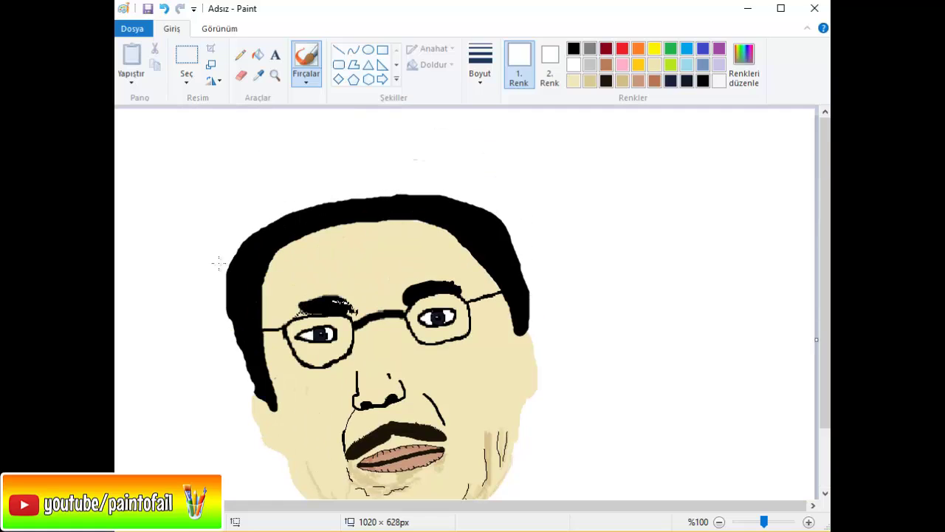
pyautogui.moveTo(249, 381); pyautogui.dragTo(219, 298)
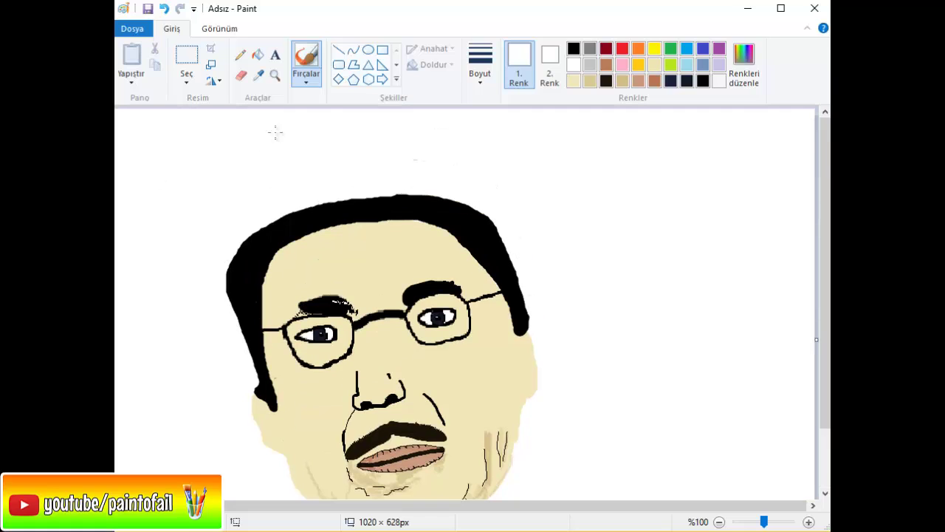
pyautogui.moveTo(244, 339); pyautogui.dragTo(241, 257)
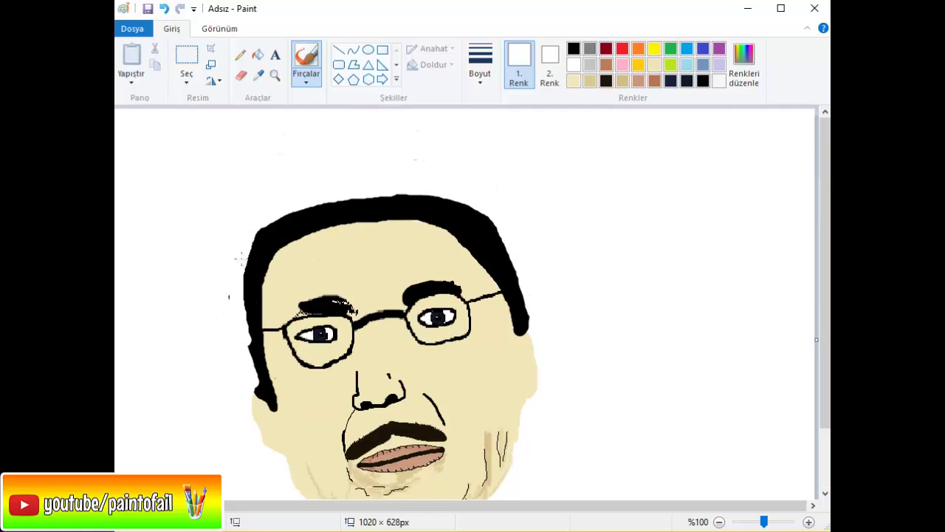
pyautogui.moveTo(492, 210); pyautogui.dragTo(264, 238)
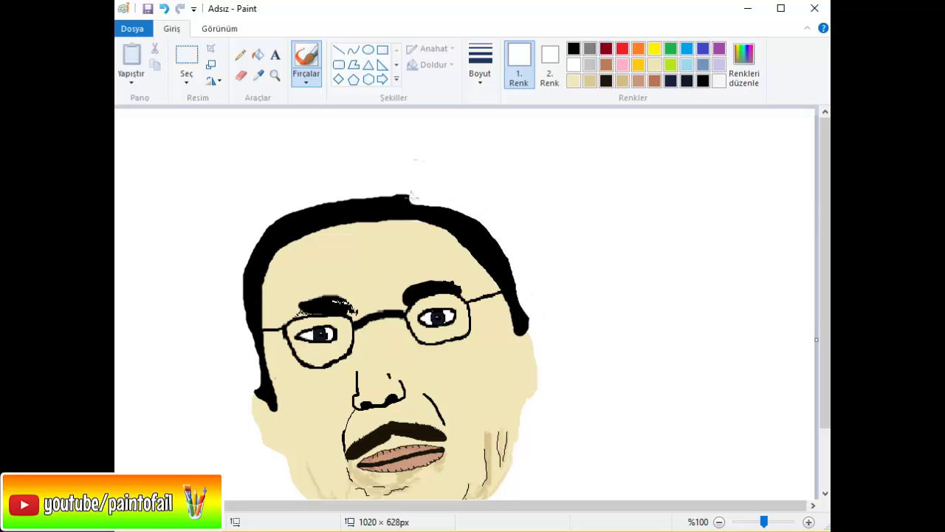
pyautogui.click(251, 388)
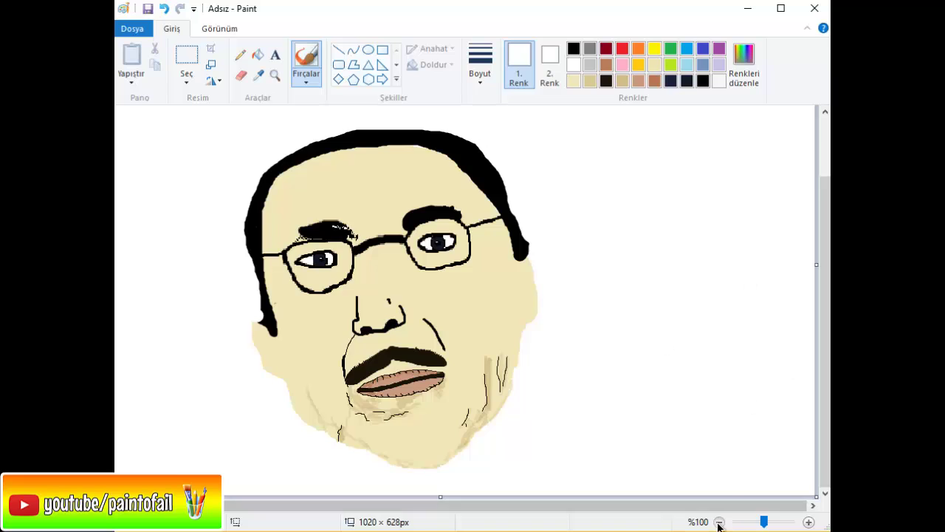
pyautogui.click(808, 521)
# - Straighten the hair's left outline in white and thicken the right hair end in black
pyautogui.moveTo(389, 302); pyautogui.dragTo(381, 268)
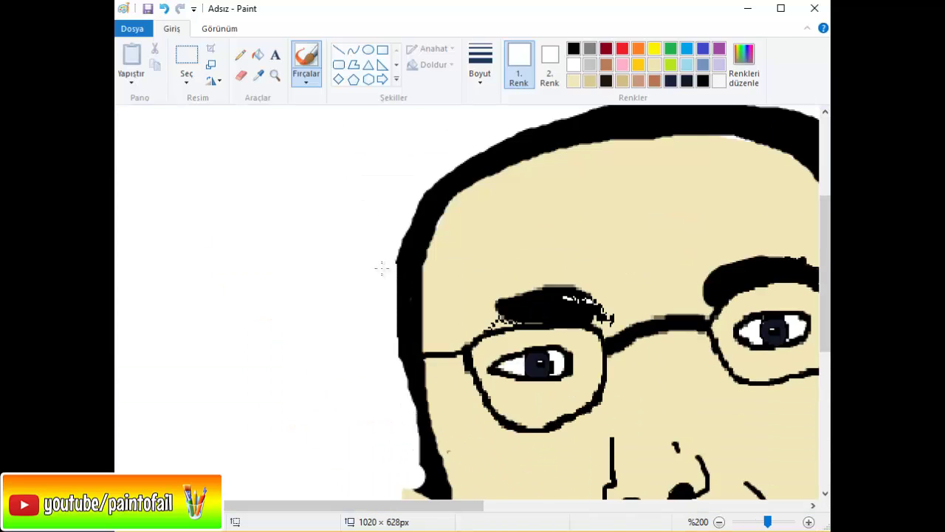
pyautogui.scroll(-3, 389, 397)
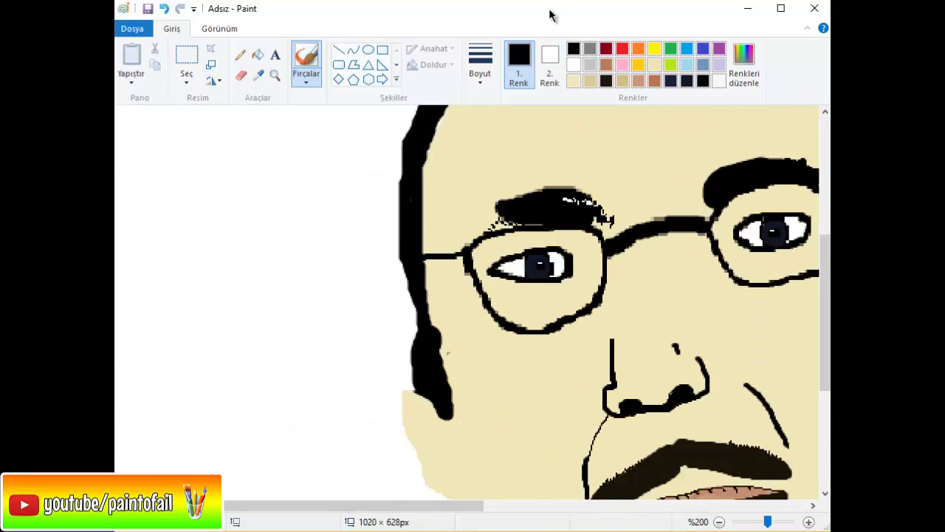
pyautogui.click(573, 80)
pyautogui.moveTo(424, 506); pyautogui.dragTo(547, 506)
pyautogui.scroll(3, 546, 295)
pyautogui.click(703, 81)
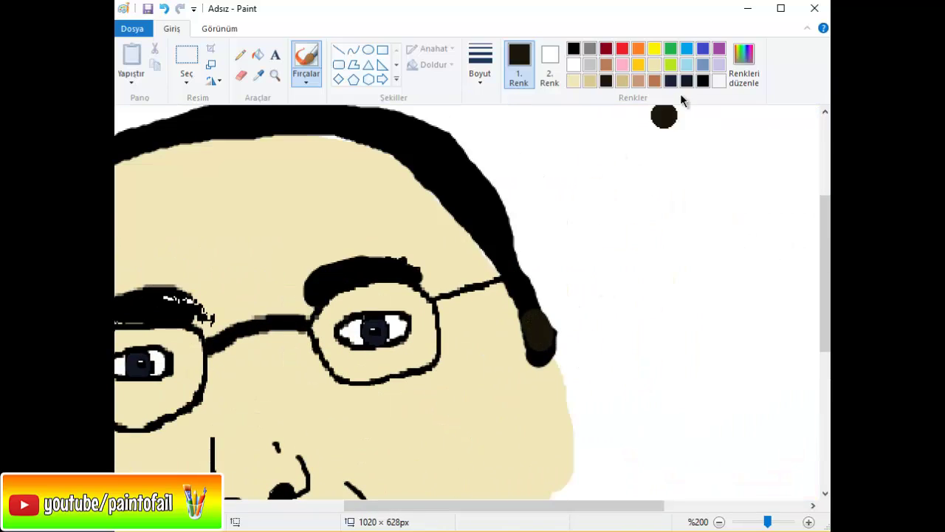
pyautogui.moveTo(550, 340); pyautogui.dragTo(519, 272)
pyautogui.scroll(-1, 676, 411)
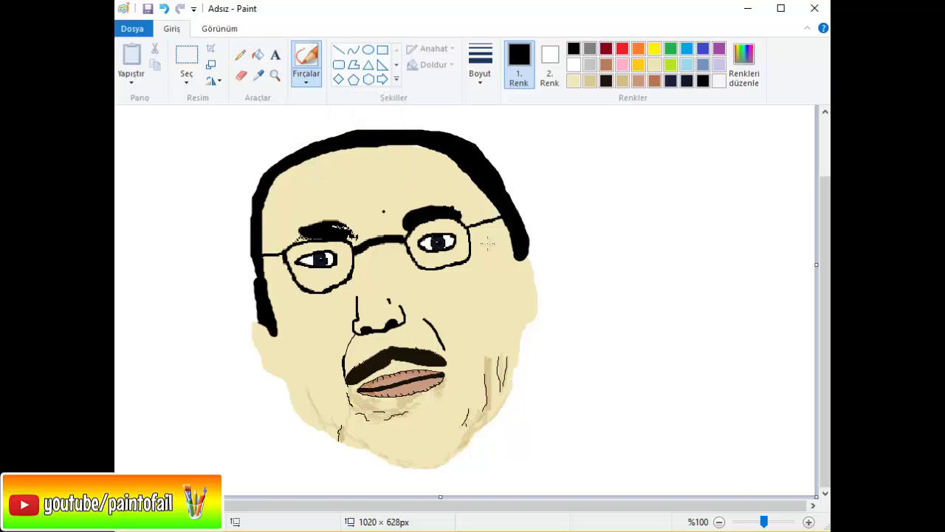
pyautogui.scroll(2, 489, 243)
# - Paint textured grey strokes along the hairline where the hair meets the forehead
pyautogui.moveTo(395, 509); pyautogui.dragTo(430, 510)
pyautogui.scroll(-1, 411, 218)
pyautogui.moveTo(399, 268)
pyautogui.mouseDown()
pyautogui.moveTo(390, 254)
pyautogui.moveTo(530, 158)
pyautogui.moveTo(612, 141)
pyautogui.mouseUp()
pyautogui.scroll(1, 443, 443)
pyautogui.moveTo(416, 508); pyautogui.dragTo(451, 508)
pyautogui.moveTo(625, 241); pyautogui.dragTo(654, 274)
pyautogui.moveTo(665, 237); pyautogui.dragTo(731, 222)
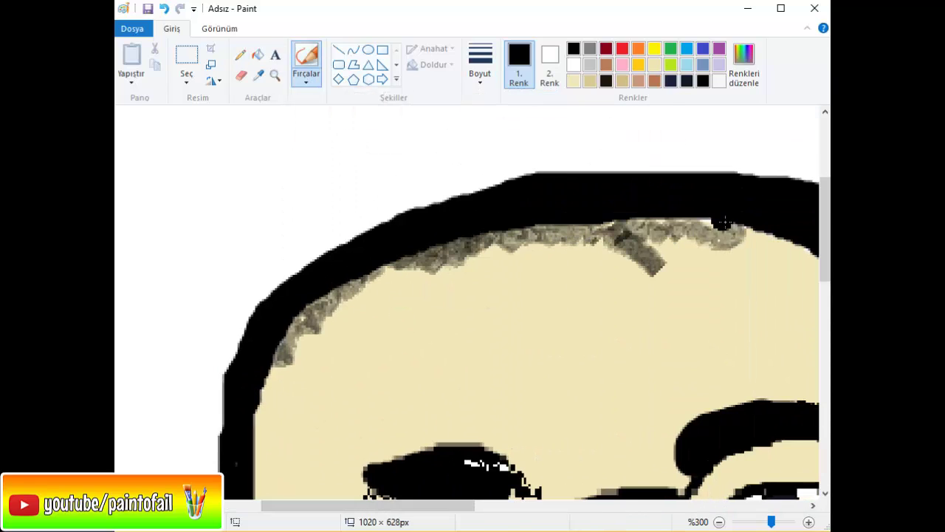
pyautogui.moveTo(443, 506); pyautogui.dragTo(526, 507)
pyautogui.moveTo(414, 229); pyautogui.dragTo(480, 225)
pyautogui.scroll(-1, 672, 404)
pyautogui.moveTo(682, 315); pyautogui.dragTo(521, 148)
# - Blend the hairline texture with tan strokes across the right and top-left forehead
pyautogui.click(590, 81)
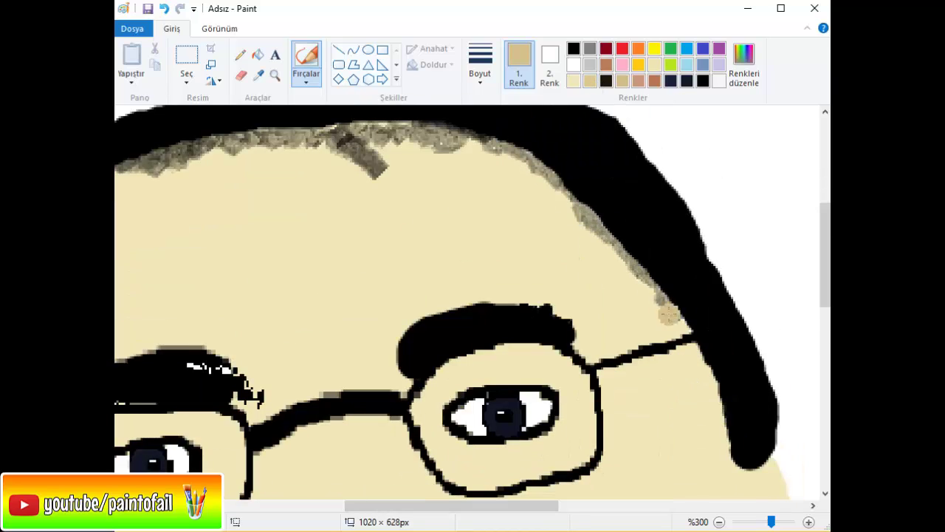
pyautogui.moveTo(660, 311)
pyautogui.mouseDown()
pyautogui.moveTo(568, 198)
pyautogui.moveTo(303, 132)
pyautogui.mouseUp()
pyautogui.hscroll(-2, 362, 154)
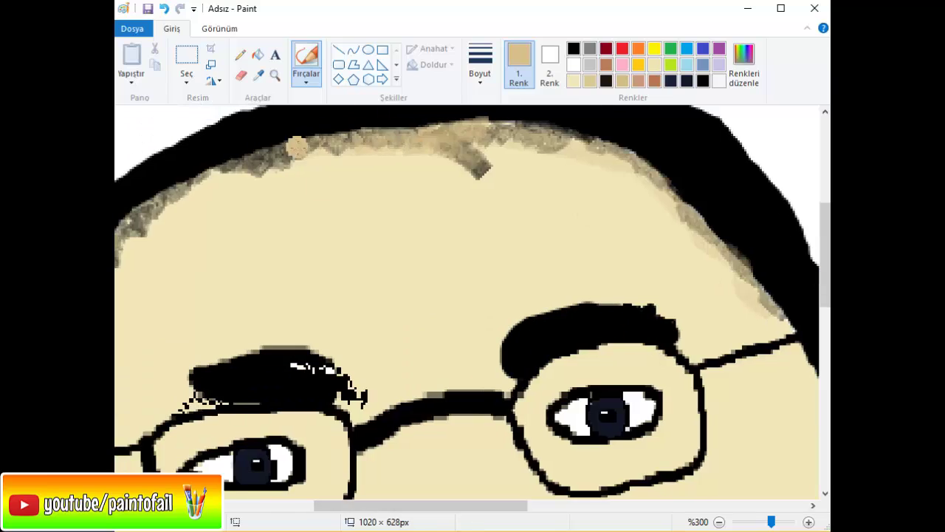
pyautogui.moveTo(363, 153); pyautogui.dragTo(207, 266)
pyautogui.click(719, 521)
pyautogui.click(719, 522)
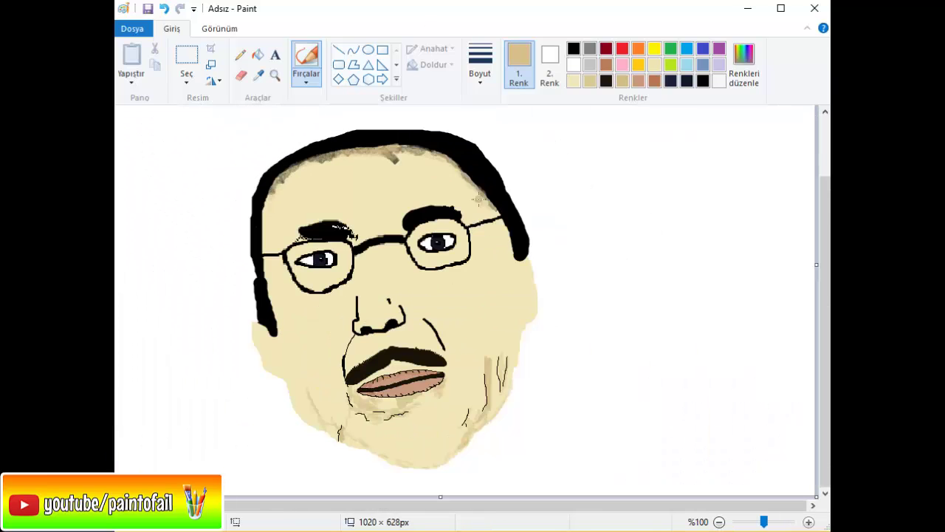
pyautogui.scroll(2, 478, 199)
pyautogui.hscroll(-3, 369, 259)
pyautogui.scroll(1, 369, 259)
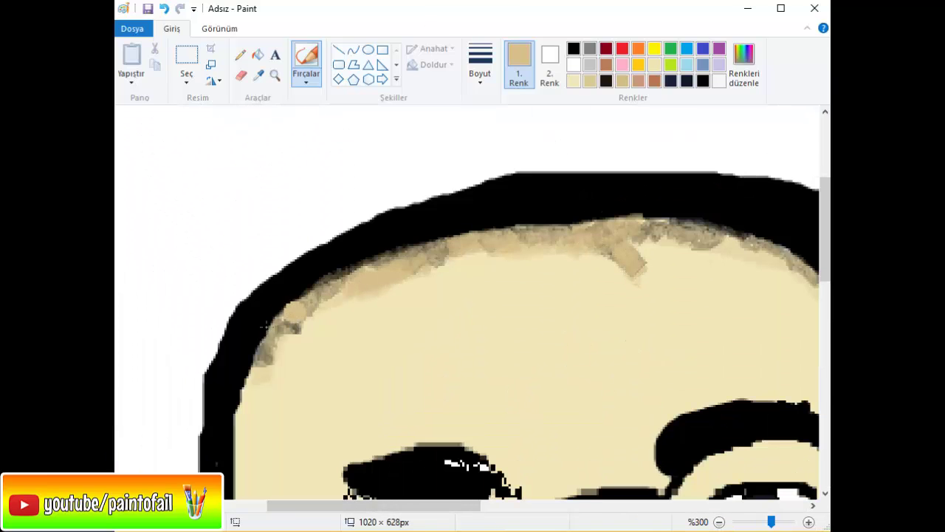
pyautogui.moveTo(263, 325); pyautogui.dragTo(284, 336)
pyautogui.moveTo(460, 506); pyautogui.dragTo(546, 506)
pyautogui.moveTo(510, 314); pyautogui.dragTo(522, 292)
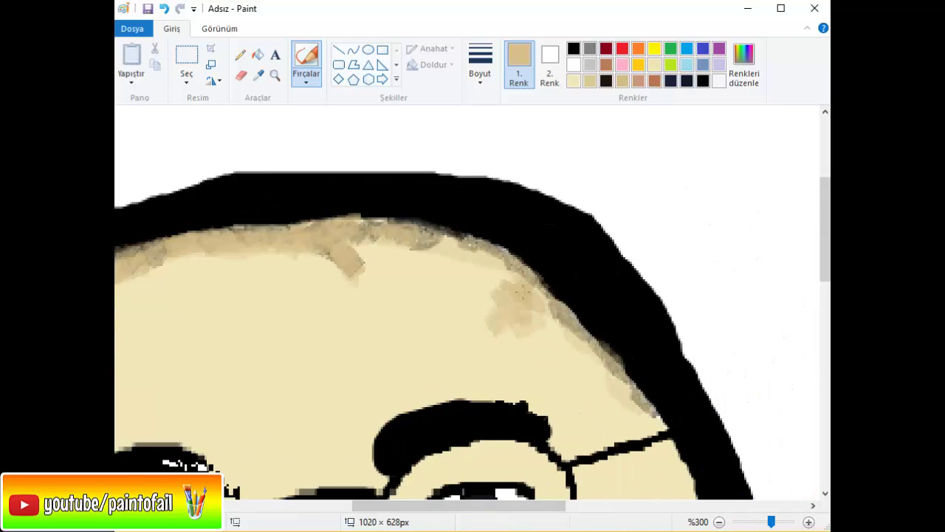
pyautogui.scroll(-3, 523, 292)
# - Set up a thin black brush, undoing a trial stroke that extended the right hair
pyautogui.scroll(-1, 569, 376)
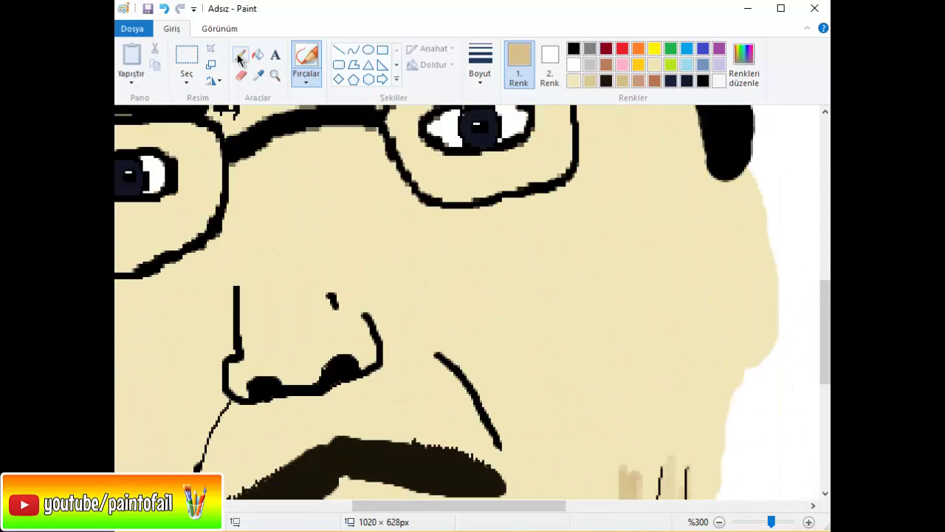
pyautogui.click(480, 65)
pyautogui.click(513, 194)
pyautogui.click(306, 80)
pyautogui.click(310, 107)
pyautogui.click(573, 49)
pyautogui.moveTo(742, 167)
pyautogui.mouseDown()
pyautogui.moveTo(730, 179)
pyautogui.moveTo(728, 222)
pyautogui.mouseUp()
pyautogui.hotkey('ctrl', 'z')
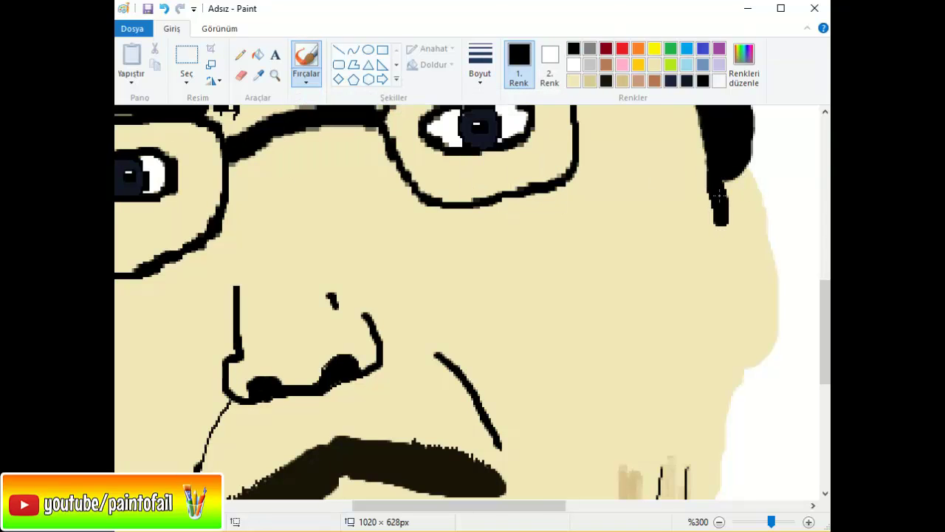
# - Draw black ear outlines with the Pencil beside the left and right cheeks
pyautogui.moveTo(532, 505); pyautogui.dragTo(432, 505)
pyautogui.scroll(-2, 325, 221)
pyautogui.moveTo(325, 218); pyautogui.dragTo(325, 161)
pyautogui.click(240, 54)
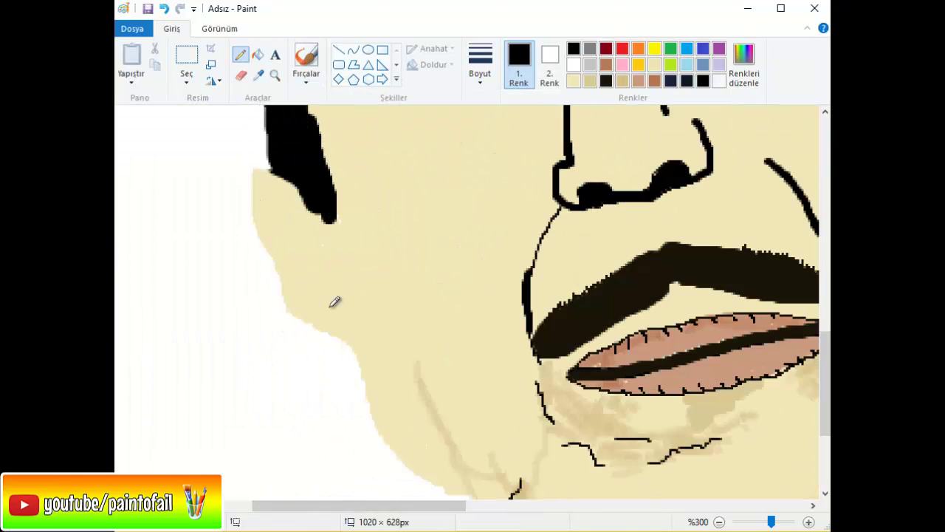
pyautogui.moveTo(332, 302); pyautogui.dragTo(255, 201)
pyautogui.scroll(3, 650, 333)
pyautogui.hscroll(5, 651, 333)
pyautogui.moveTo(651, 334)
pyautogui.mouseDown()
pyautogui.moveTo(644, 215)
pyautogui.moveTo(633, 259)
pyautogui.mouseUp()
pyautogui.scroll(3, 633, 258)
# - Draw tan wrinkle strokes and crow's-feet around the right eye and lens
pyautogui.click(622, 81)
pyautogui.moveTo(482, 285); pyautogui.dragTo(501, 289)
pyautogui.hotkey('ctrl', 'z')
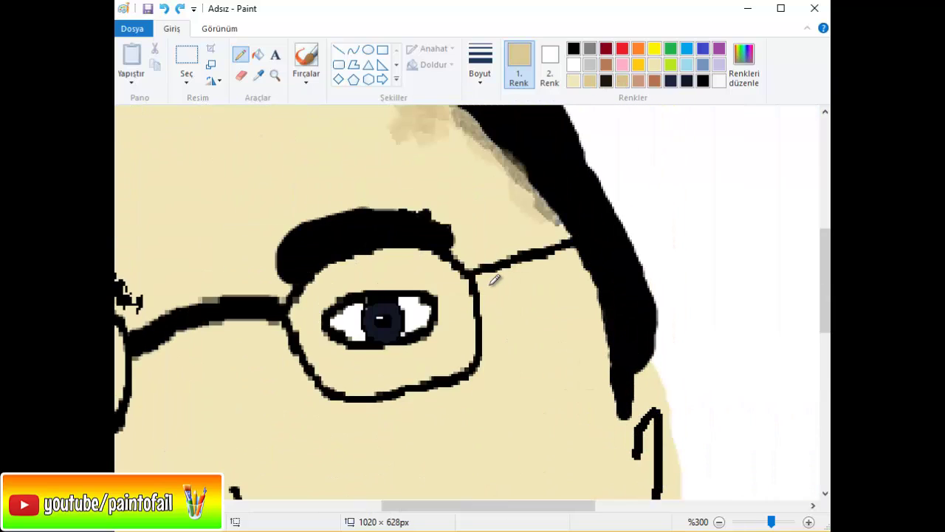
pyautogui.moveTo(342, 361)
pyautogui.mouseDown()
pyautogui.moveTo(367, 367)
pyautogui.moveTo(454, 336)
pyautogui.mouseUp()
pyautogui.moveTo(383, 367); pyautogui.dragTo(409, 362)
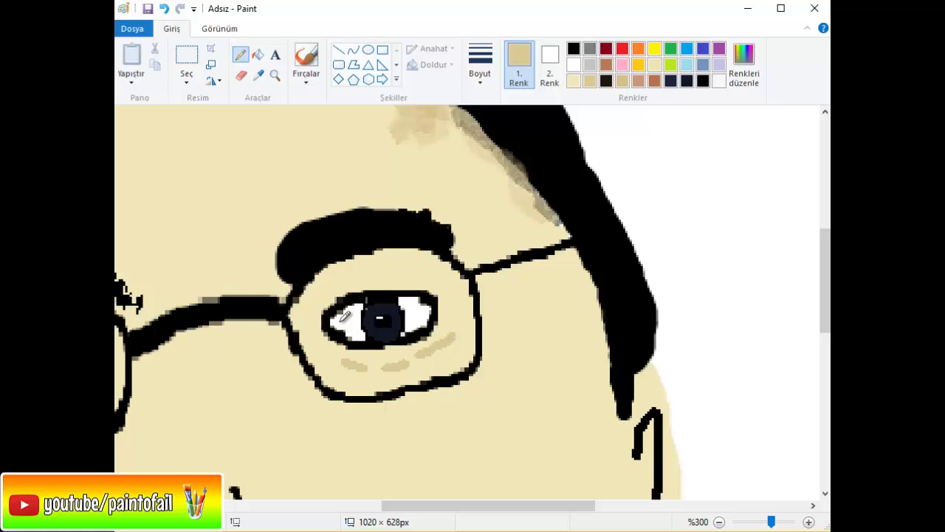
pyautogui.moveTo(304, 307); pyautogui.dragTo(341, 274)
pyautogui.moveTo(500, 289); pyautogui.dragTo(517, 290)
pyautogui.moveTo(486, 326); pyautogui.dragTo(526, 316)
pyautogui.moveTo(487, 344); pyautogui.dragTo(528, 356)
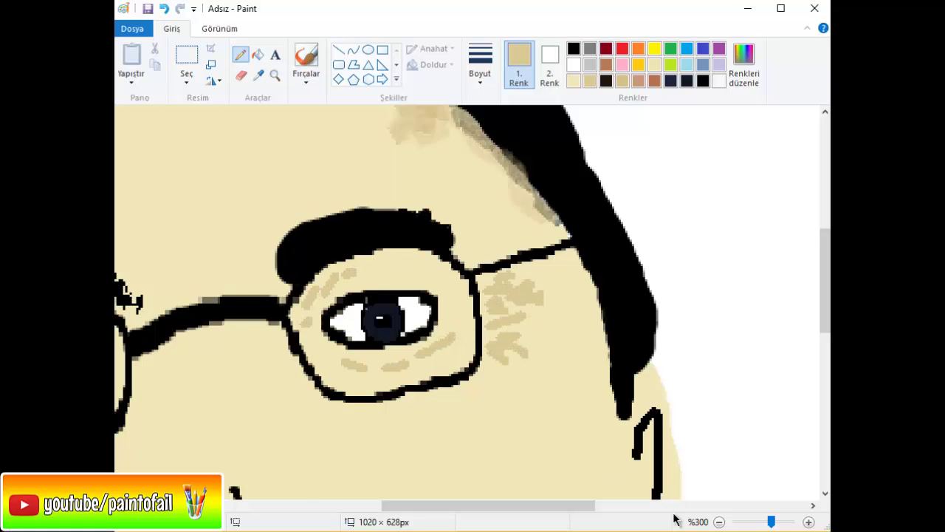
# - Add tan wrinkle strokes beside and around the left lens
pyautogui.scroll(-2, 618, 420)
pyautogui.scroll(1, 749, 414)
pyautogui.scroll(-3, 517, 295)
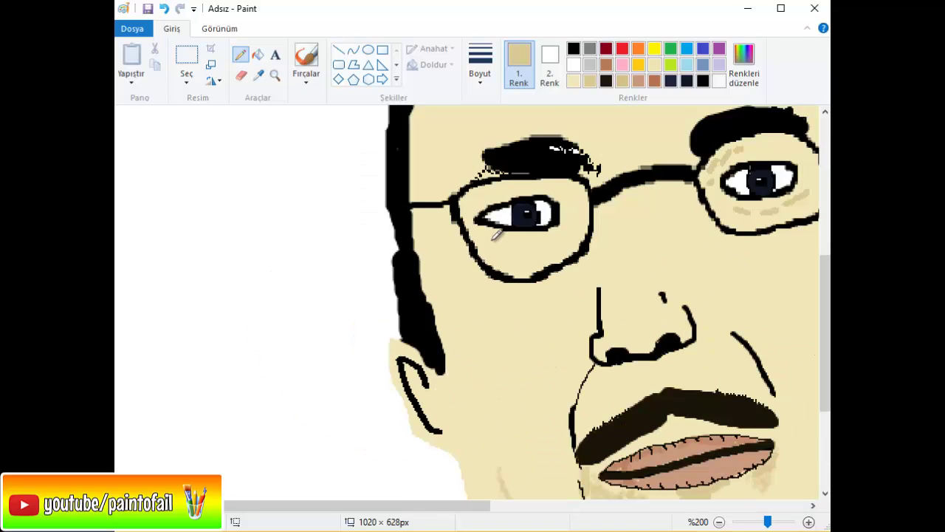
pyautogui.moveTo(496, 240)
pyautogui.mouseDown()
pyautogui.moveTo(532, 246)
pyautogui.moveTo(510, 244)
pyautogui.mouseUp()
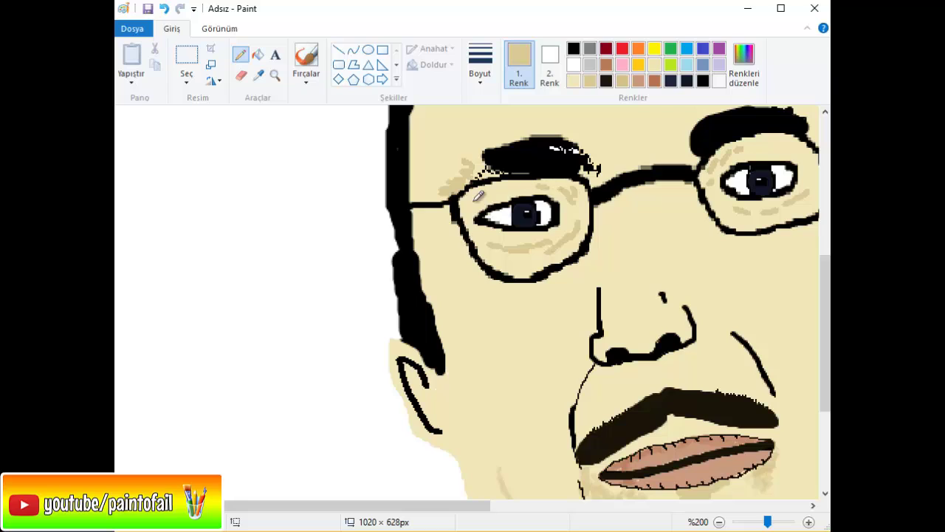
pyautogui.moveTo(433, 226)
pyautogui.mouseDown()
pyautogui.moveTo(452, 235)
pyautogui.moveTo(456, 253)
pyautogui.mouseUp()
pyautogui.moveTo(442, 275); pyautogui.dragTo(468, 277)
# - Extend the nose line upward in black and zoom back to 100%
pyautogui.click(574, 50)
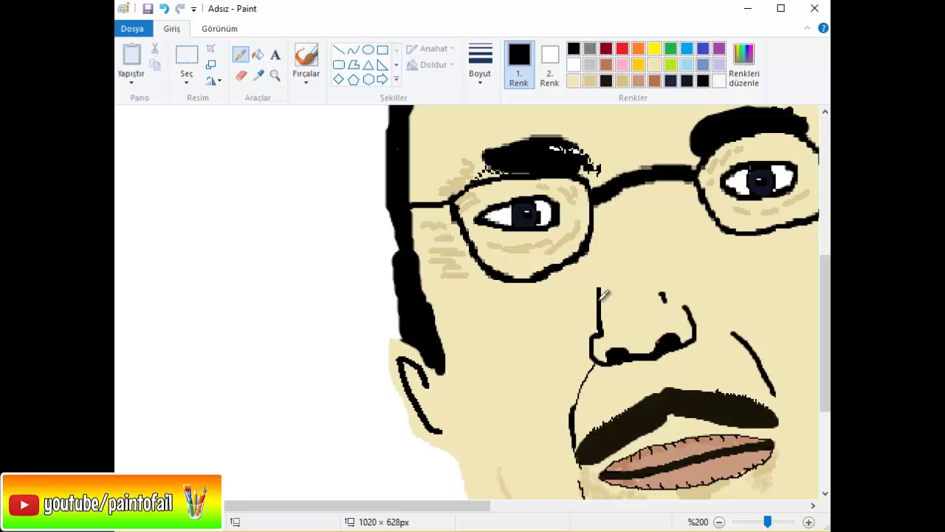
pyautogui.moveTo(598, 290); pyautogui.dragTo(594, 260)
pyautogui.click(719, 522)
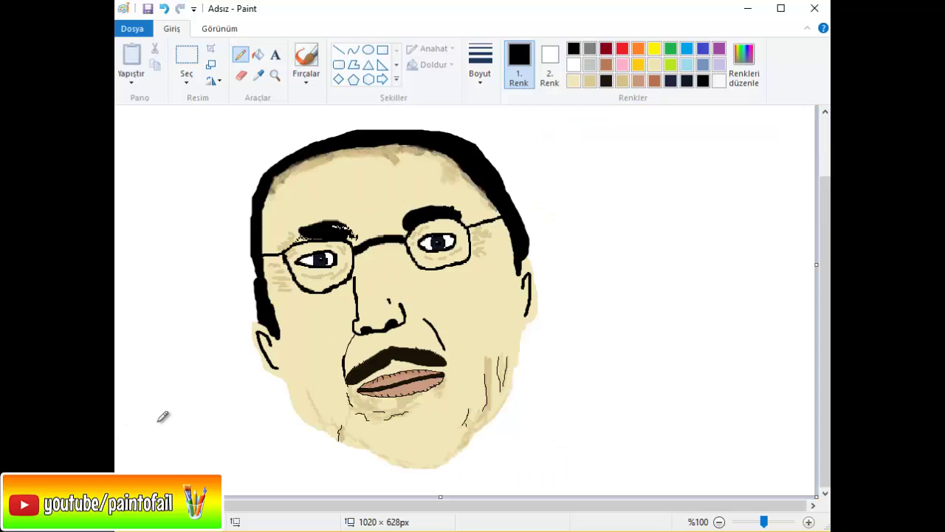